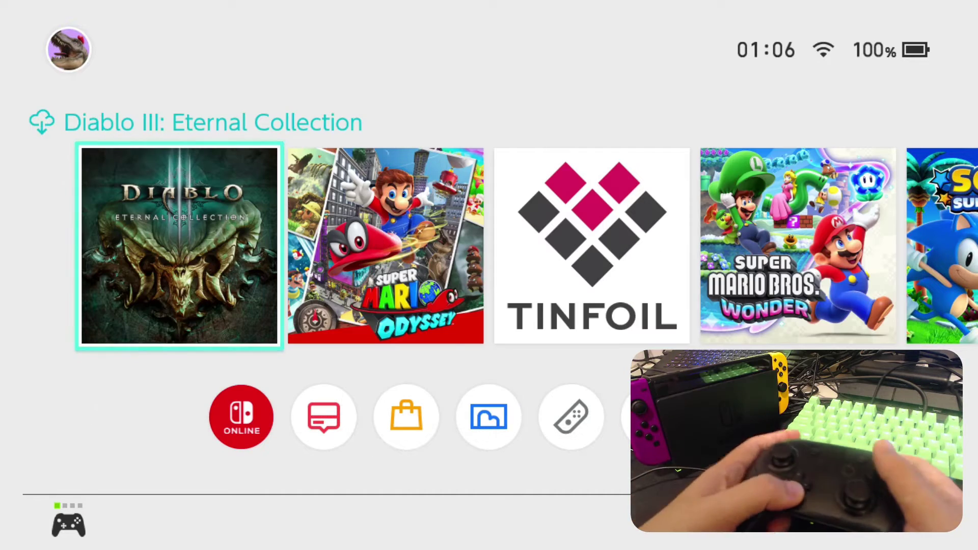
- Open the console's System Settings from the home screen
key(Down)
key(Right)
key(Right)
key(Right)
key(Right)
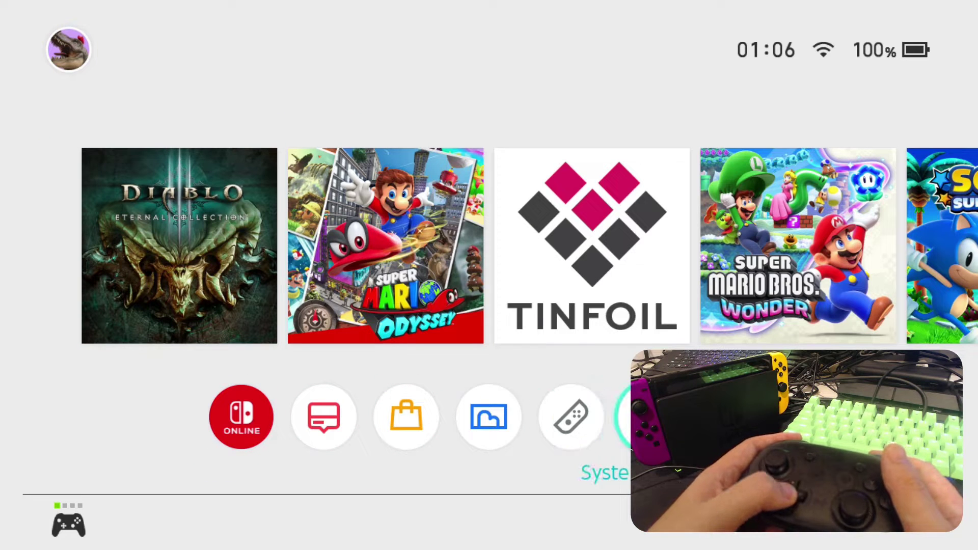
key(Return)
- Check the current system version in the System section of the settings, and return to the home screen
key(Down)
key(Down)
key(Down)
key(Down)
key(Down)
key(Down)
key(Down)
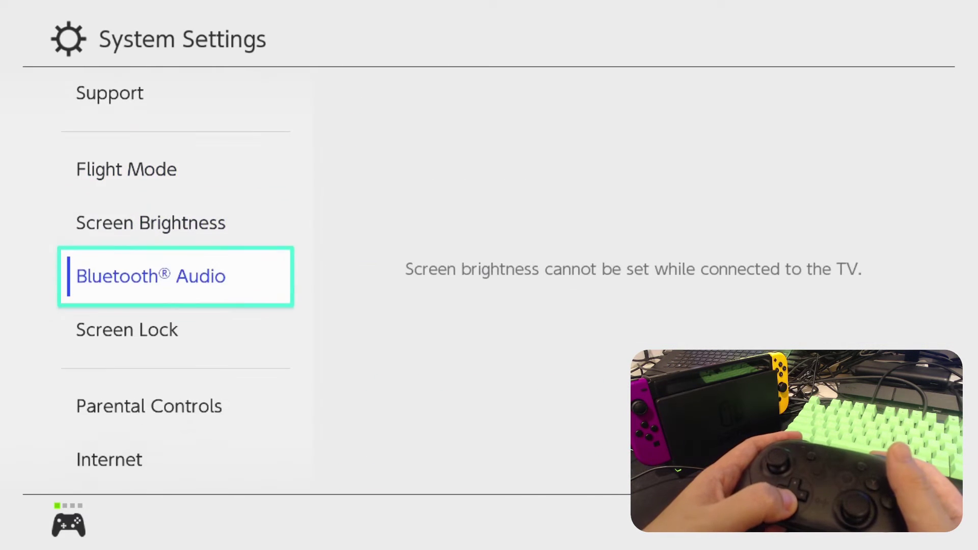
key(Down)
key(Down)
key(Down)
key(Down)
key(Down)
key(Down)
key(Down)
key(Down)
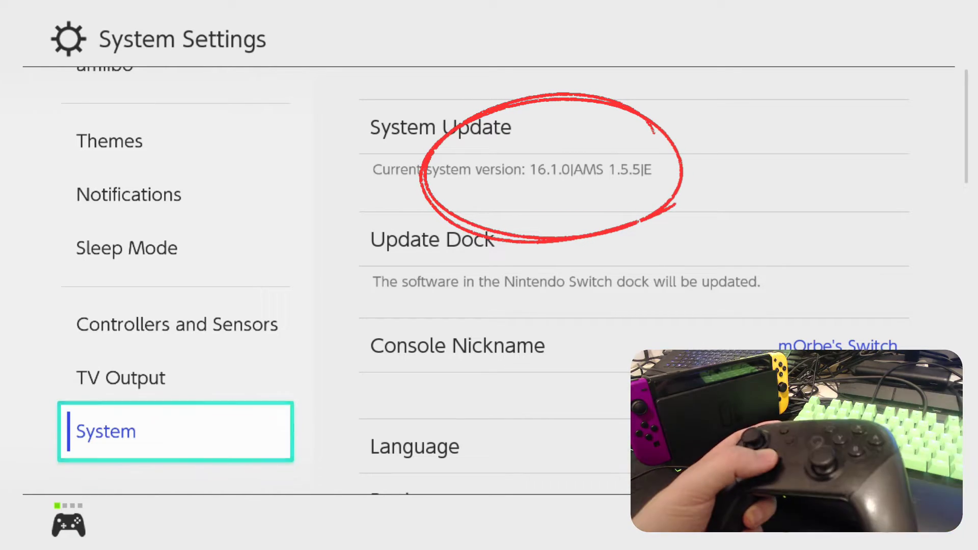
key(Escape)
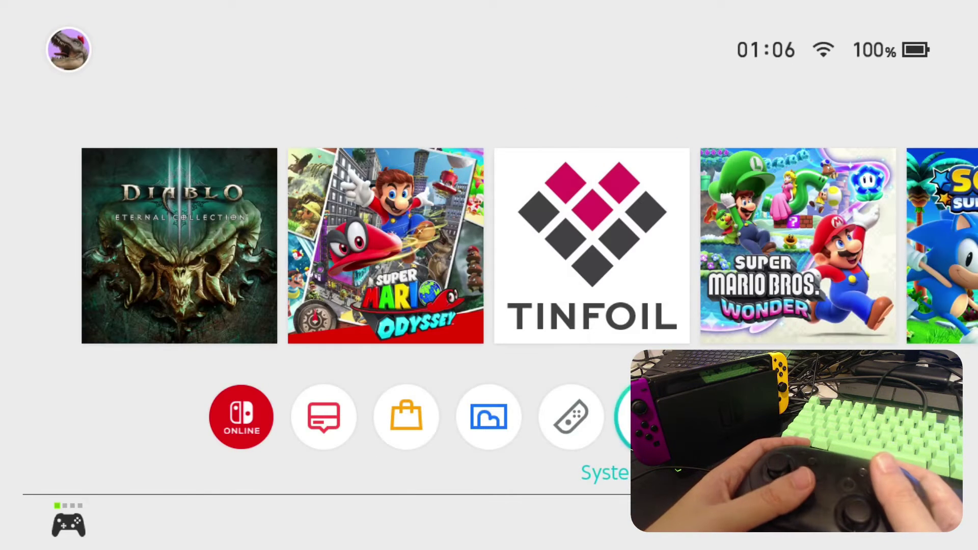
- Open the Album from the console's home screen
key(Left)
key(Left)
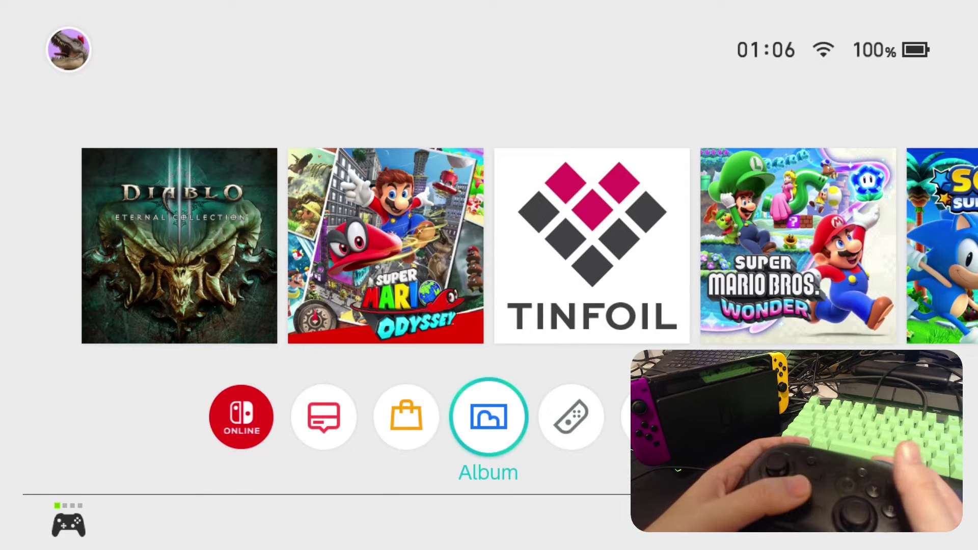
key(Return)
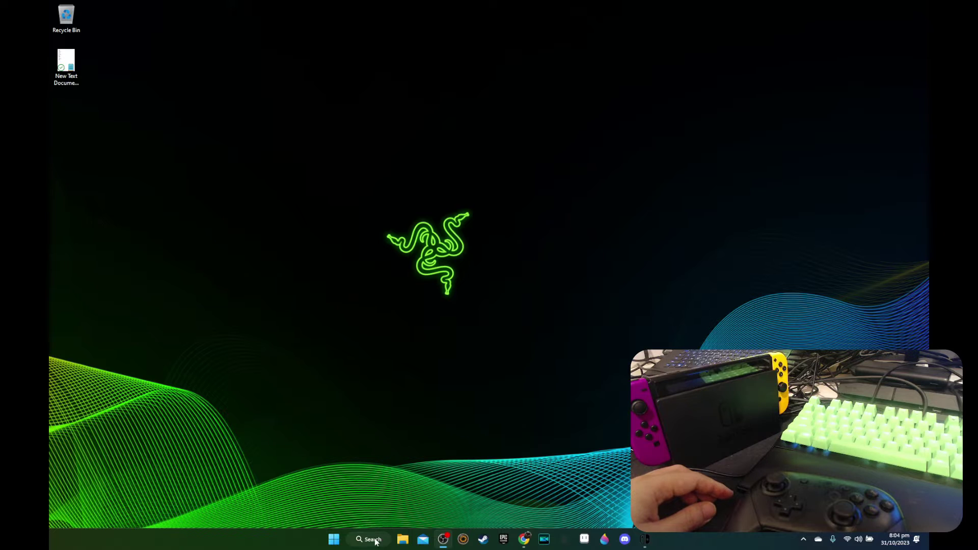
- Switch to the Windows PC, search for FileZilla and launch it
click(374, 539)
text(fill)
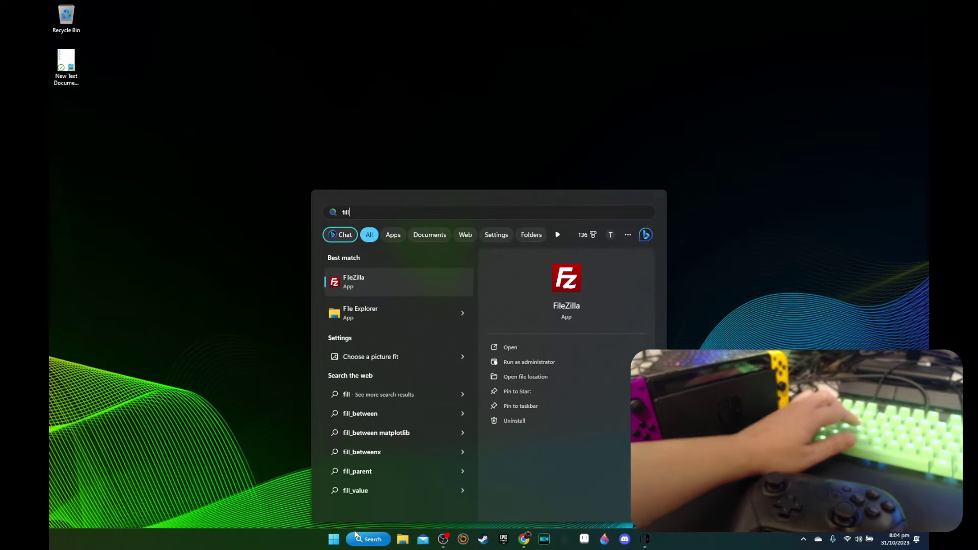
click(387, 280)
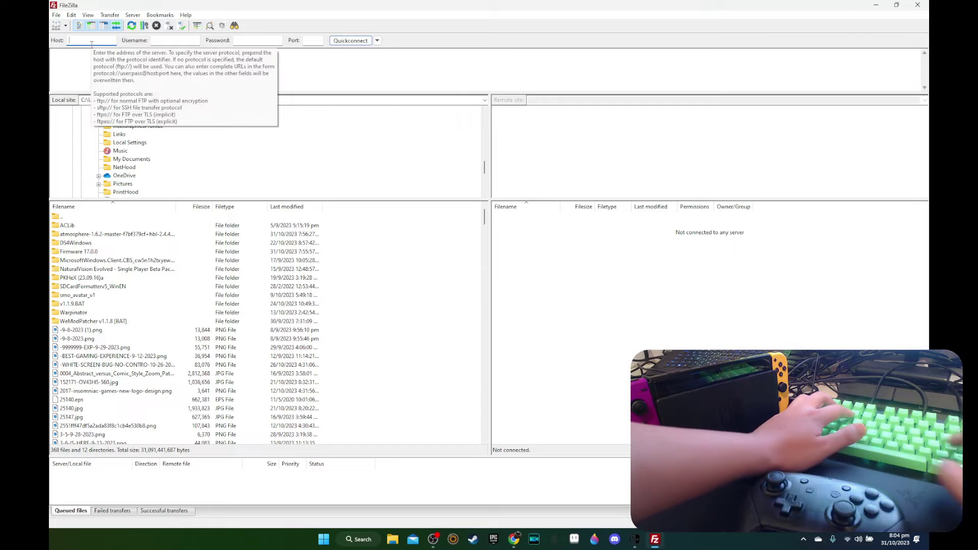
- Connect to the FTP server at host 192.168.1.194 on port 5000, accepting the insecure connection
text(192.)
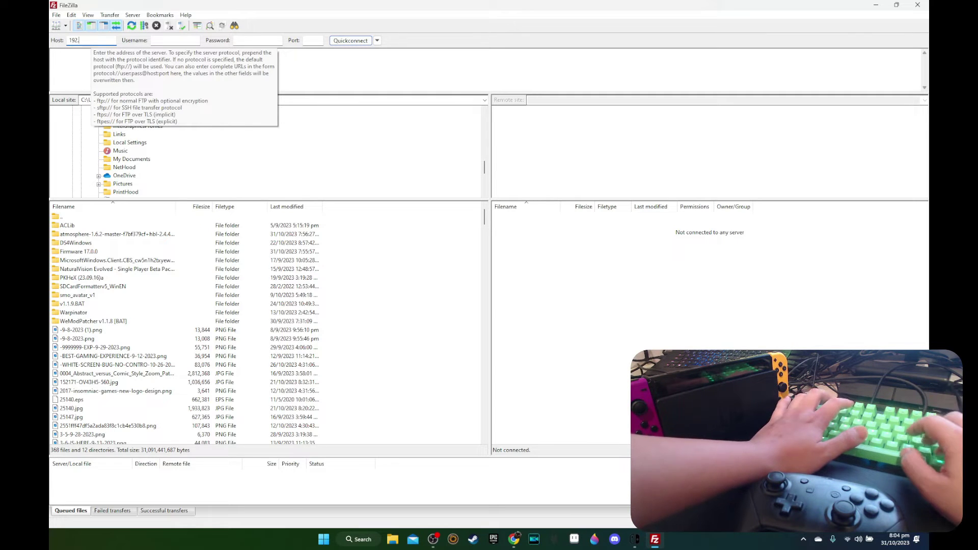
text(168.1.)
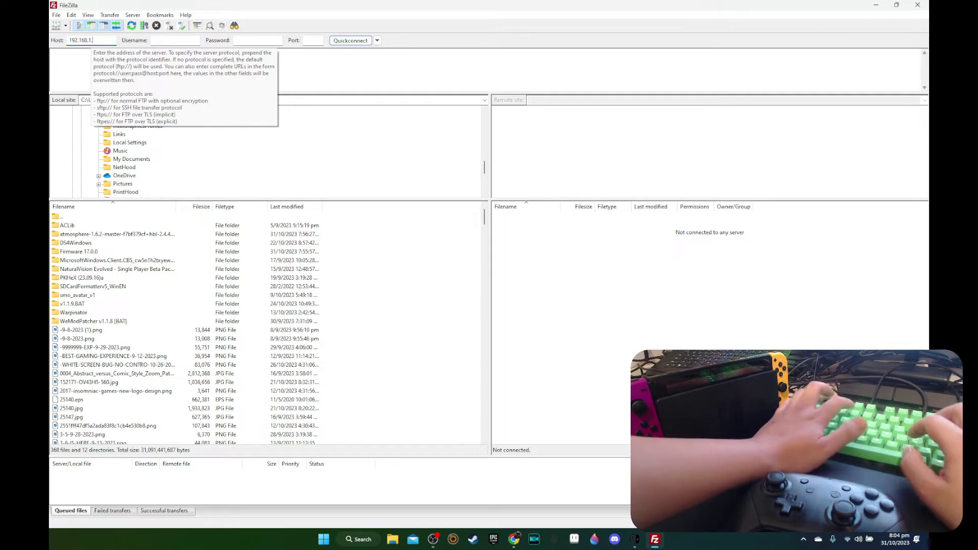
text(194)
key(Tab)
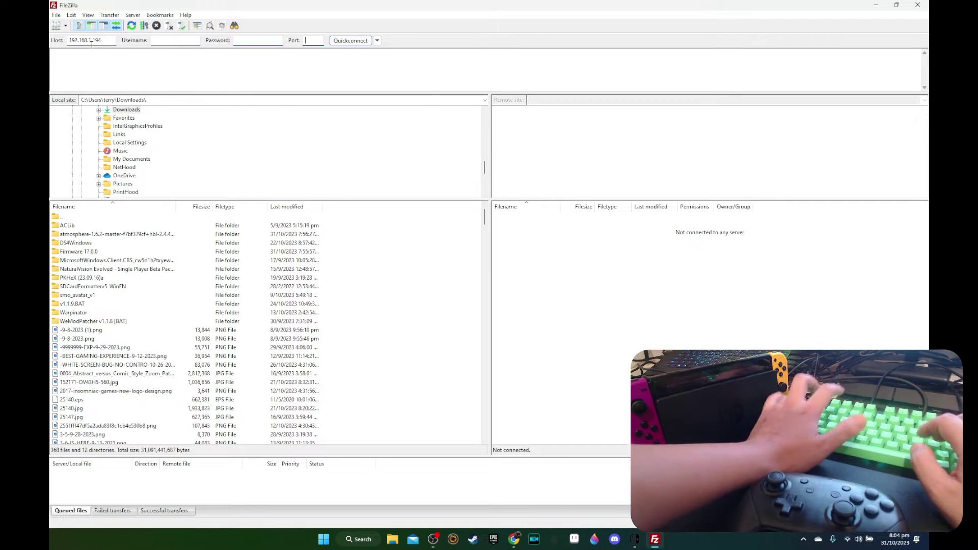
text(5000)
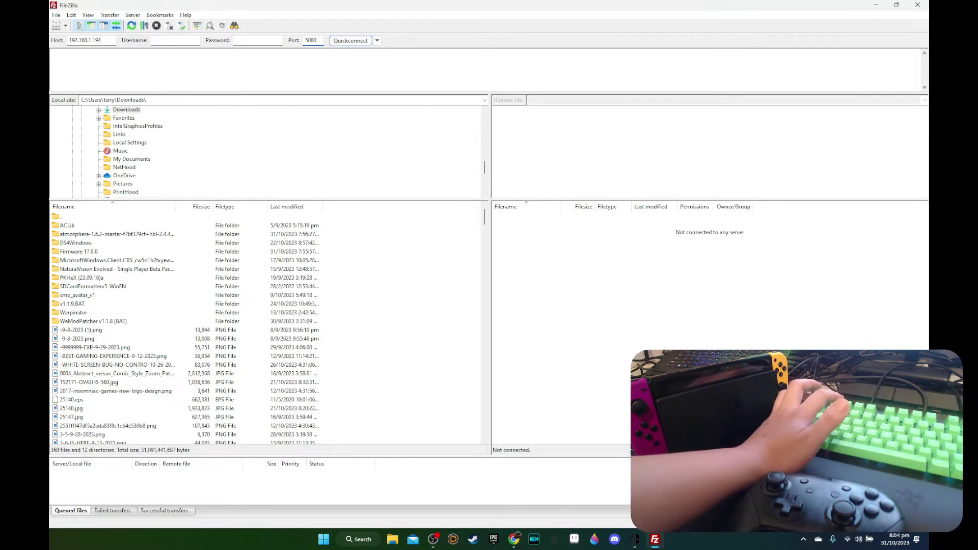
click(366, 43)
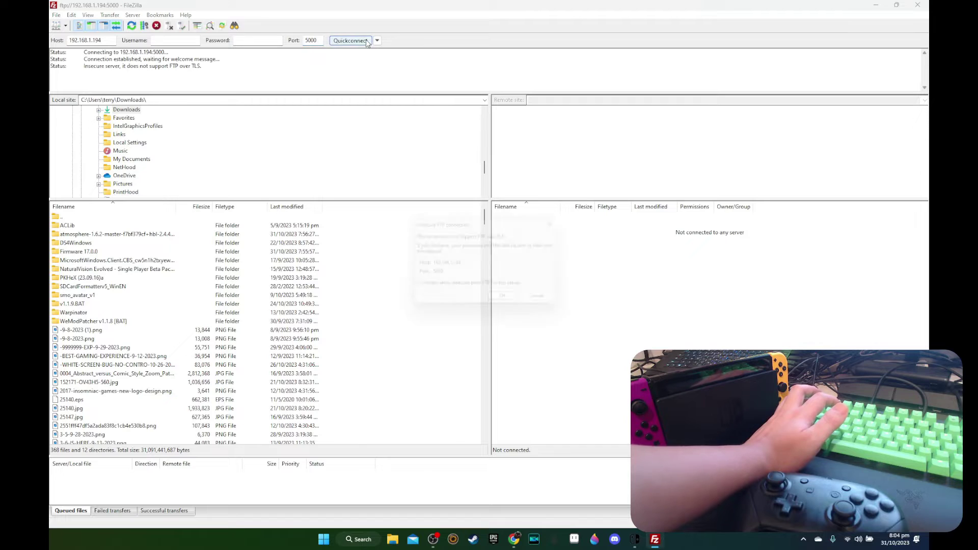
click(504, 301)
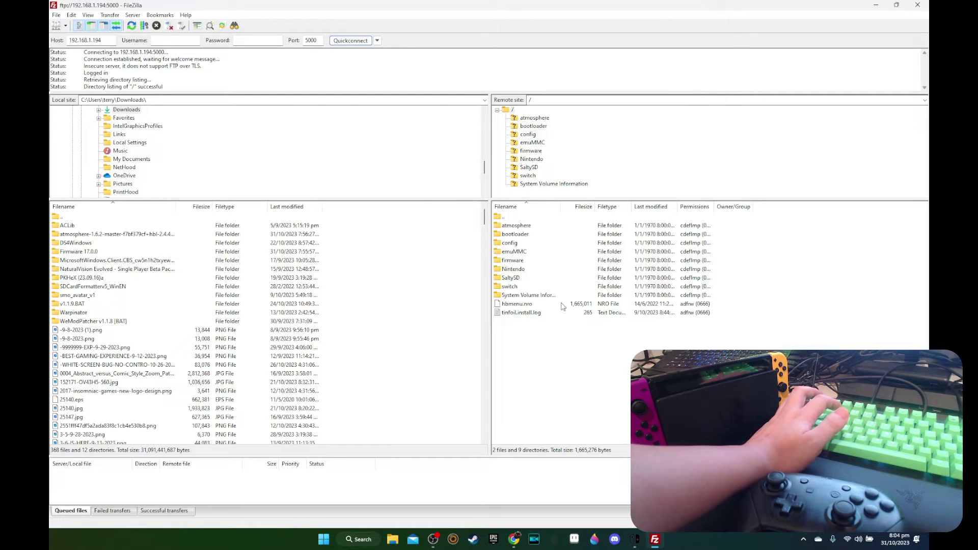
- Delete all existing files in the firmware folder on the remote site
drag(631, 392, 521, 232)
click(621, 377)
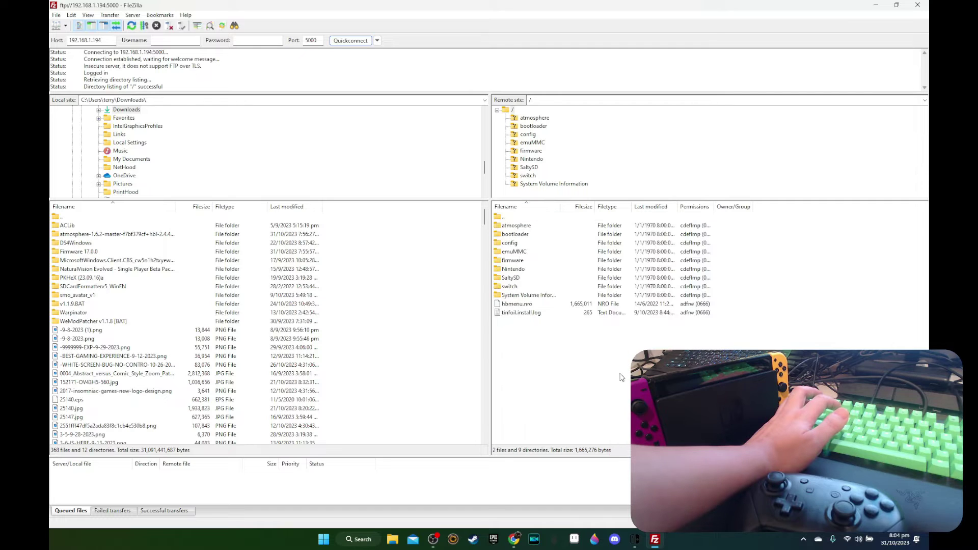
click(512, 261)
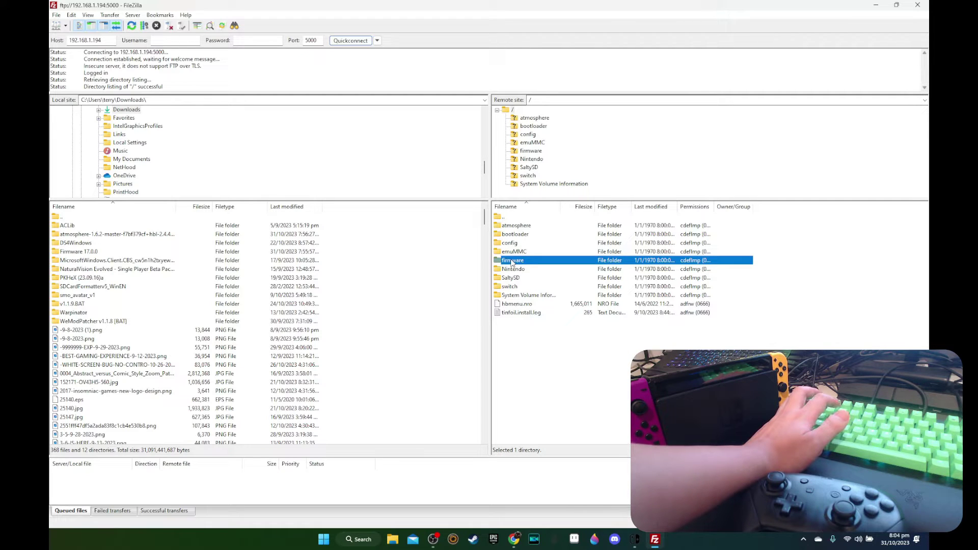
double_click(512, 261)
click(570, 285)
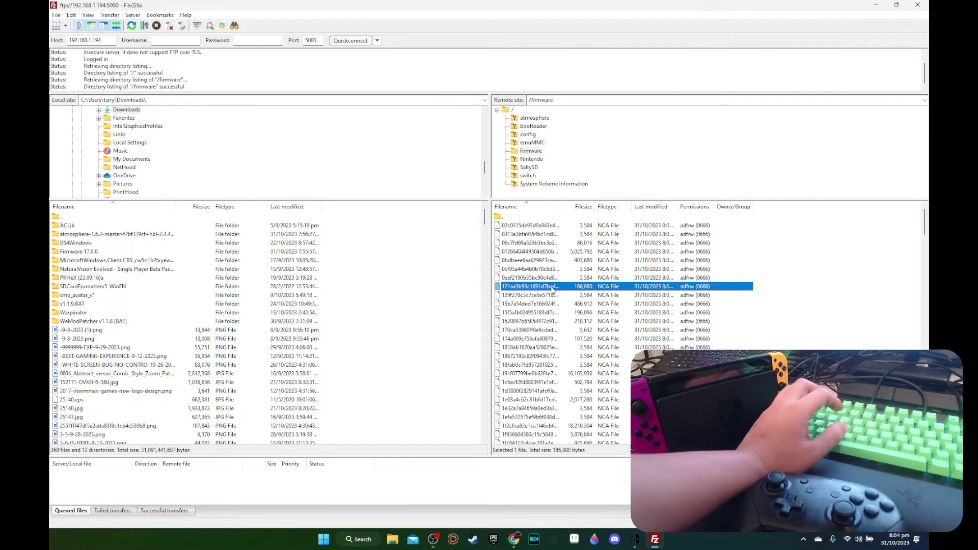
key(ctrl+a)
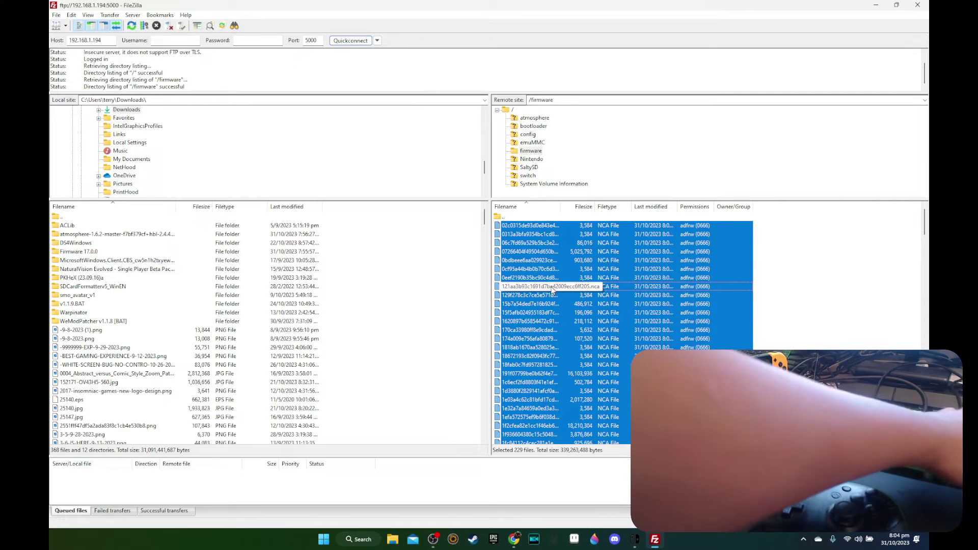
key(Delete)
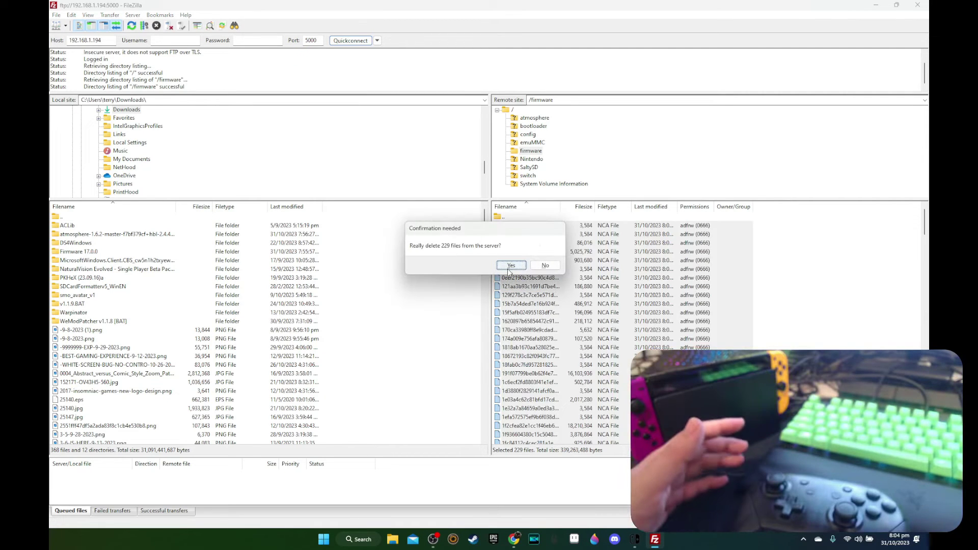
click(510, 266)
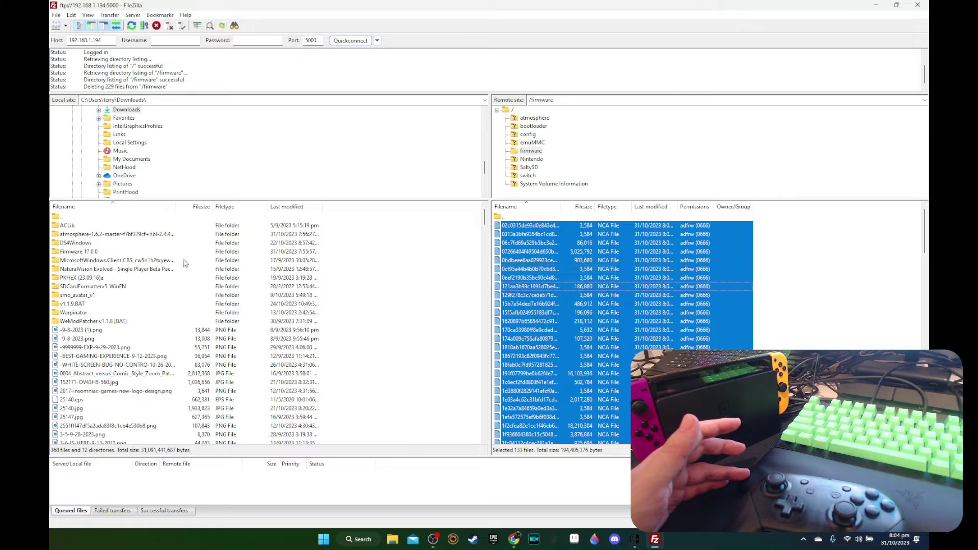
- Upload all files from the local Firmware 17.0.0 folder into the remote firmware folder
click(69, 252)
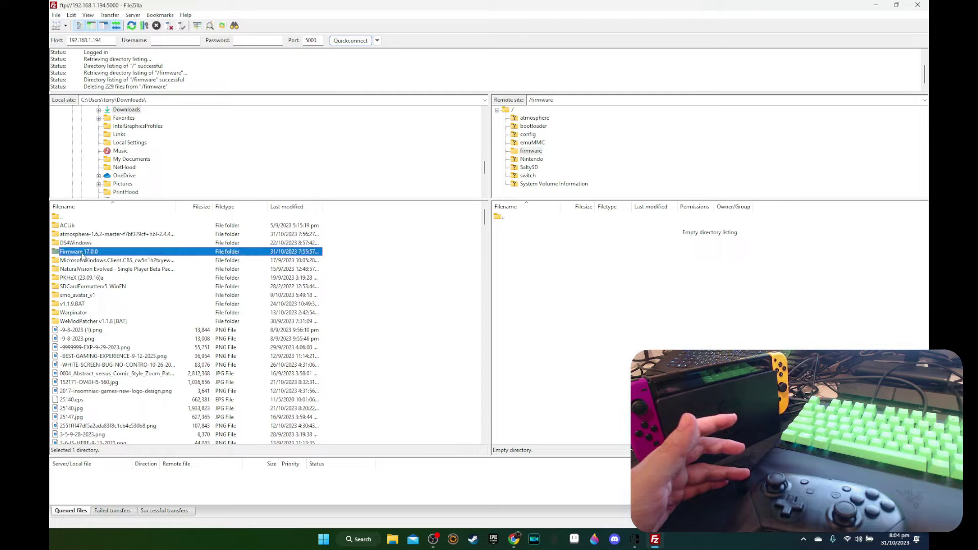
double_click(82, 253)
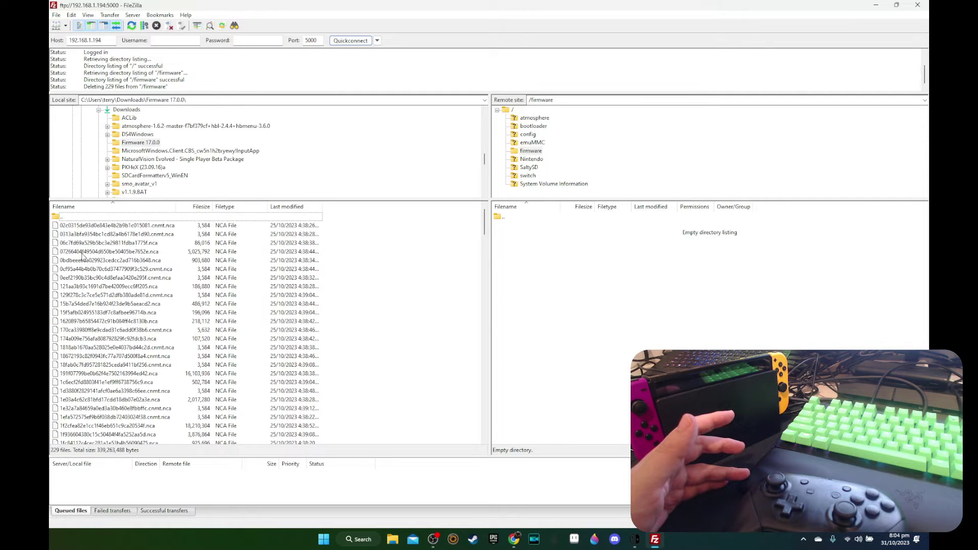
click(117, 277)
key(ctrl+a)
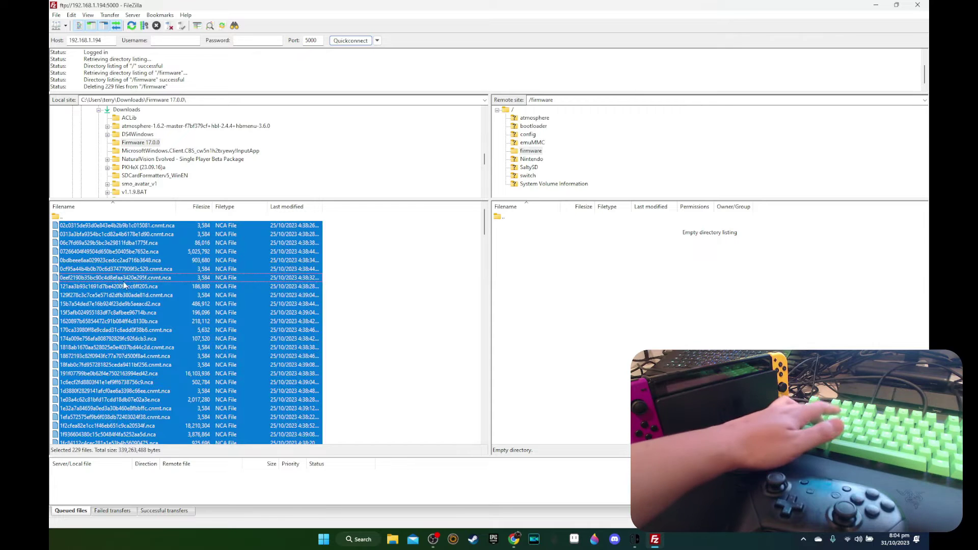
drag(117, 278, 565, 317)
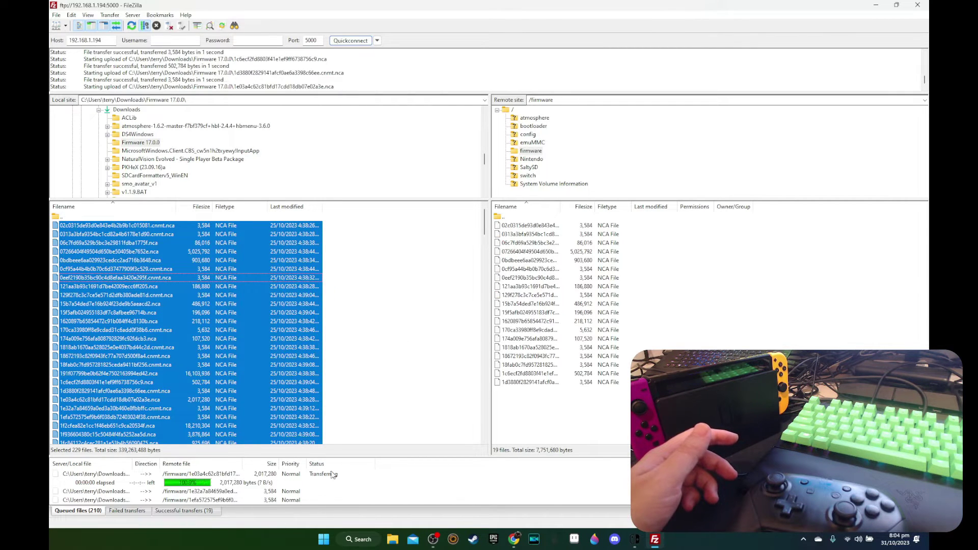
- Raise the maximum number of simultaneous transfers in the transfer settings
click(107, 15)
click(102, 15)
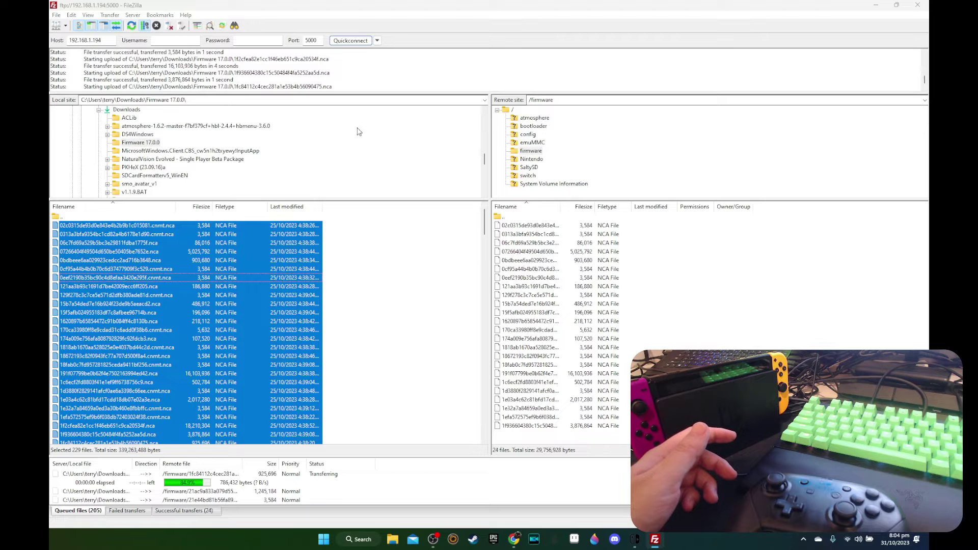
key(alt+e)
key(s)
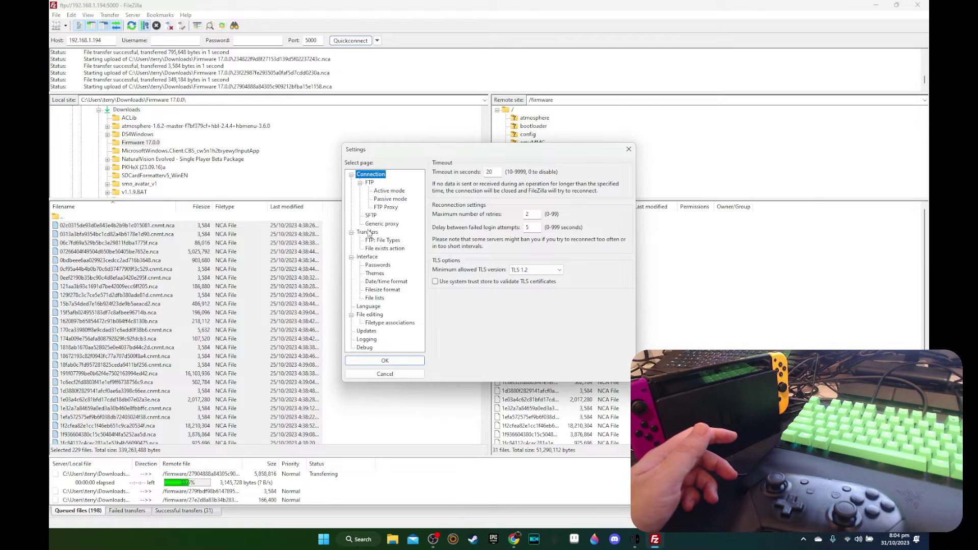
click(369, 232)
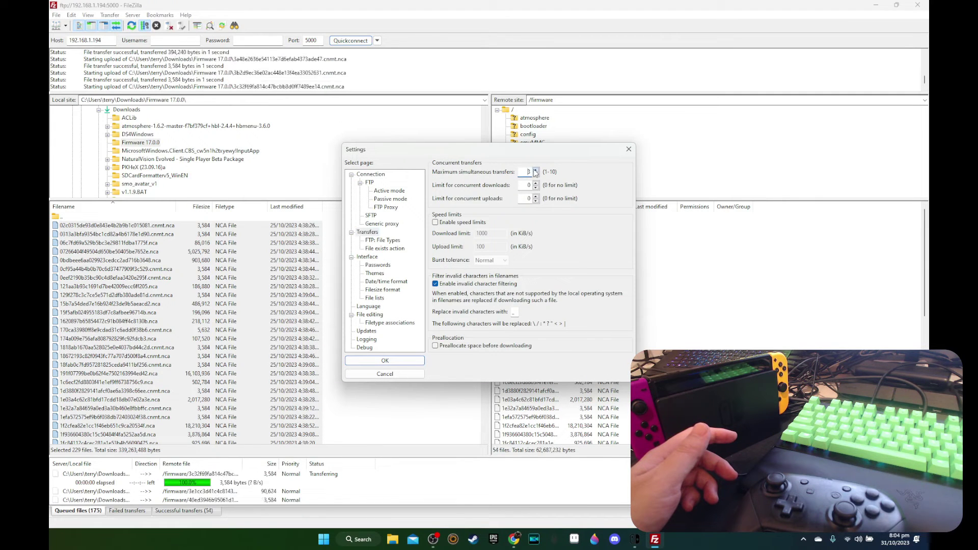
click(385, 360)
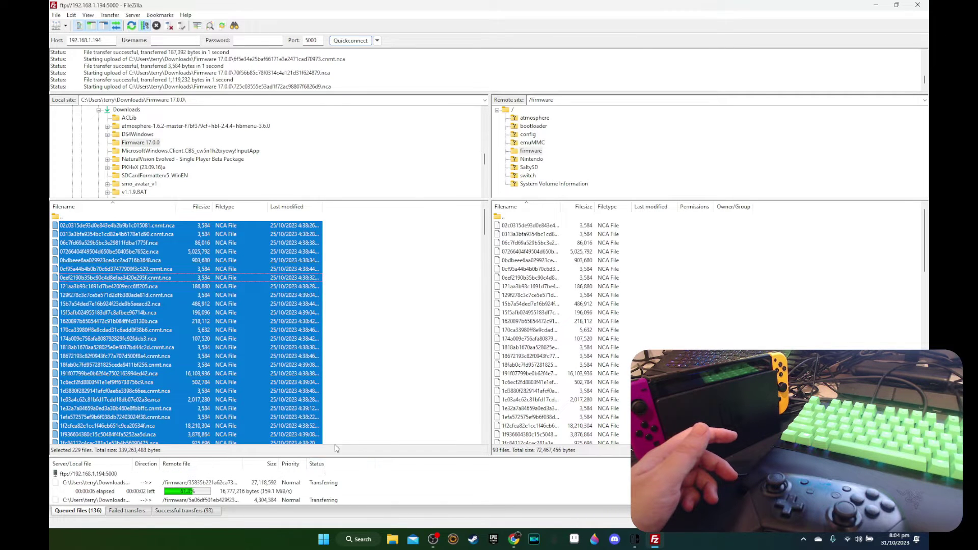
- Open the local atmosphere-1.6.2-master-f7bf379cf+hbl-2.4.4+hbmenu-3.6.0 folder in Downloads, and monitor the firmware upload in a resized transfer queue
double_click(89, 218)
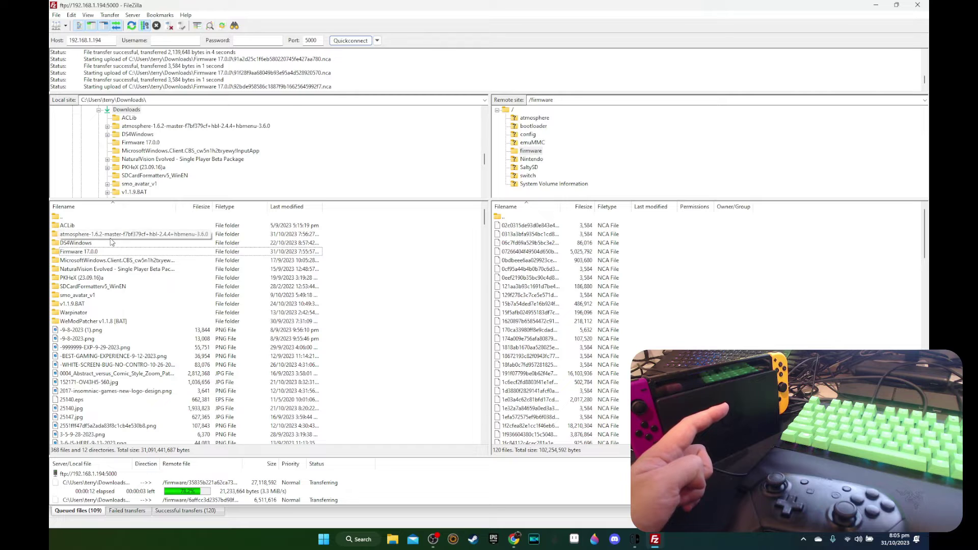
double_click(110, 236)
scroll(612, 353, down, 15)
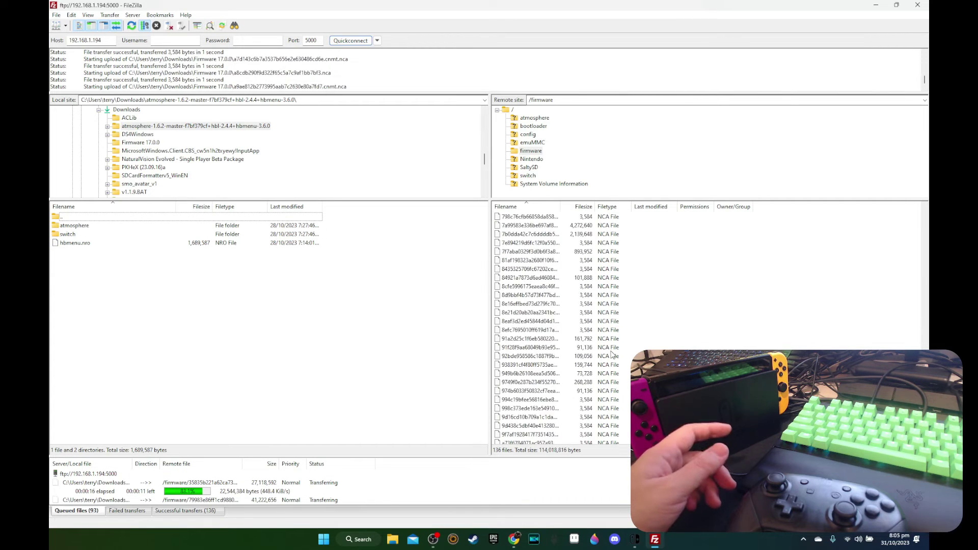
scroll(612, 354, down, 5)
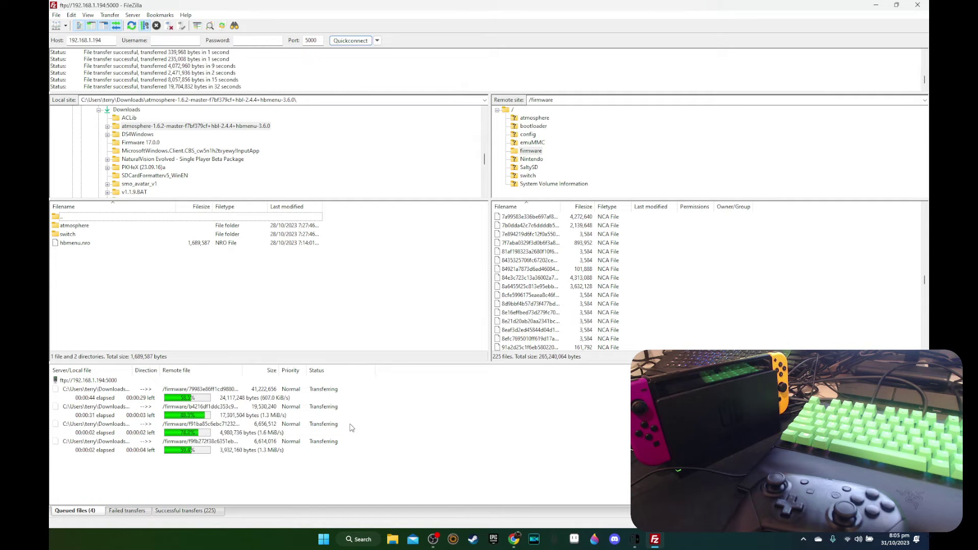
drag(411, 363, 421, 413)
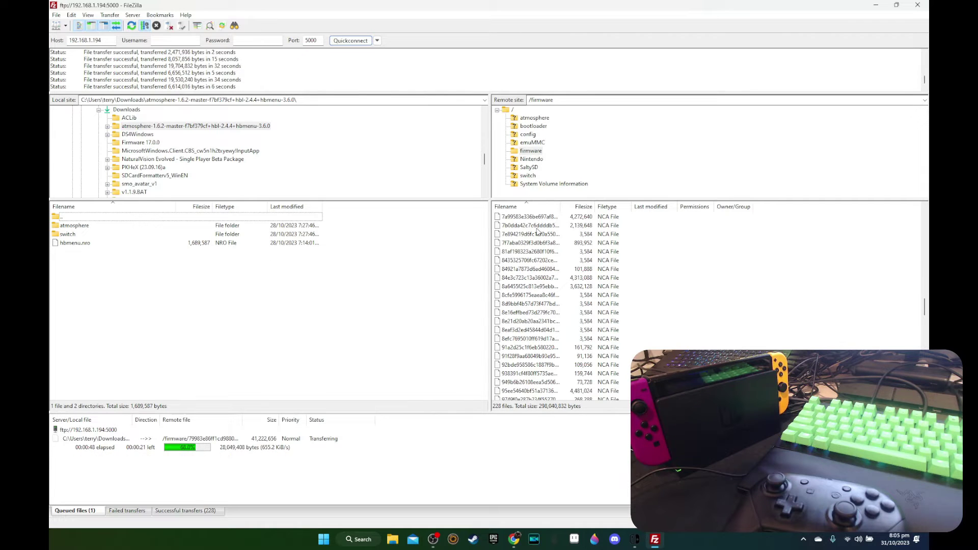
- Upload the local atmosphere and switch folders and hbmenu.nro to the remote root directory, overwriting the existing file, and minimize the FTP client
click(513, 111)
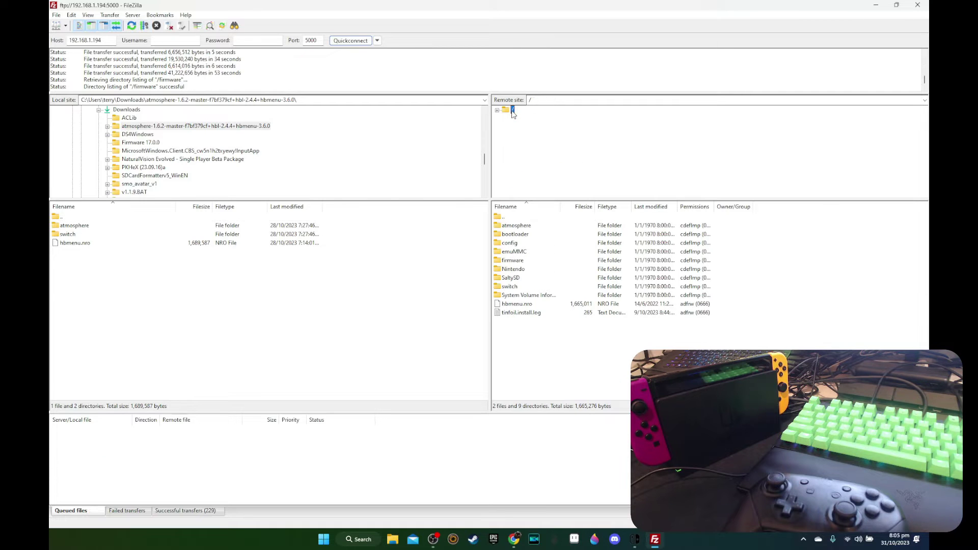
drag(85, 253, 59, 230)
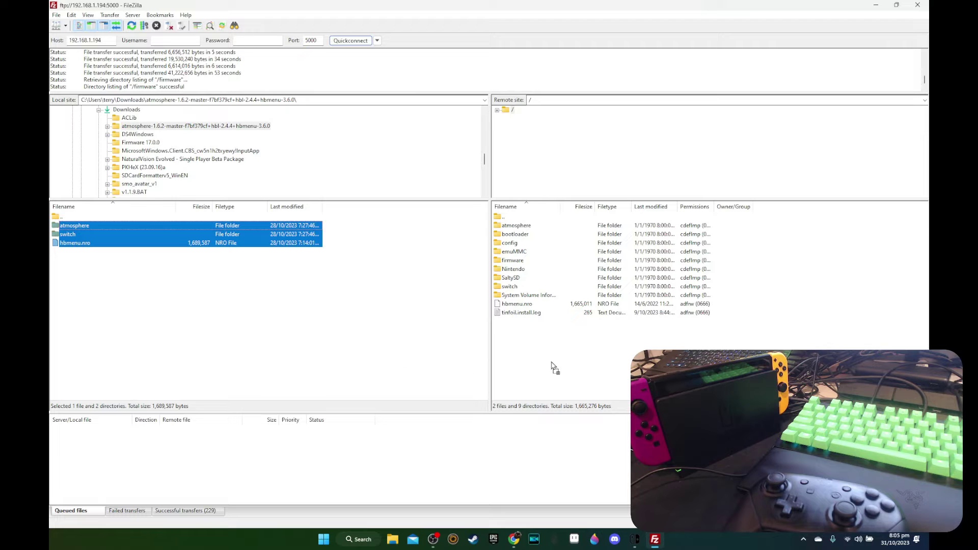
drag(553, 366, 553, 364)
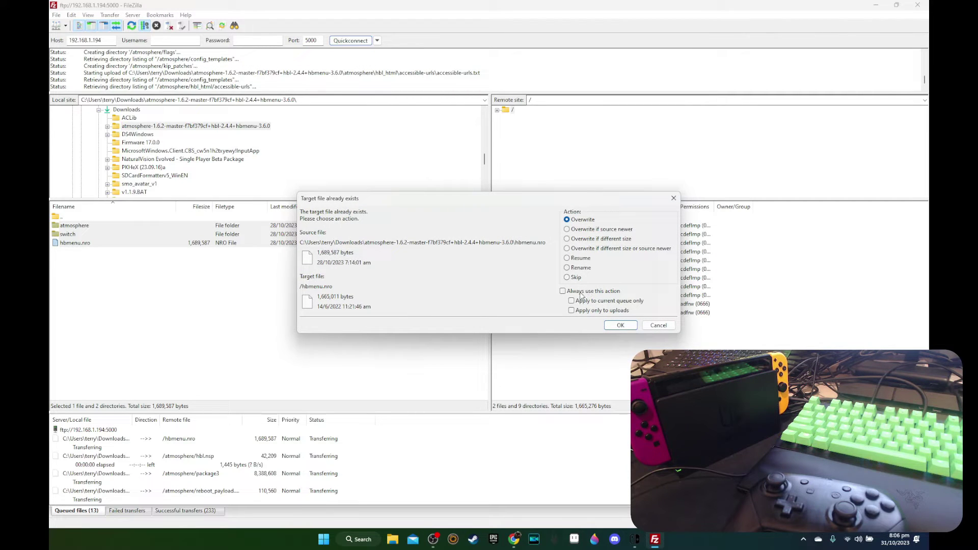
click(621, 326)
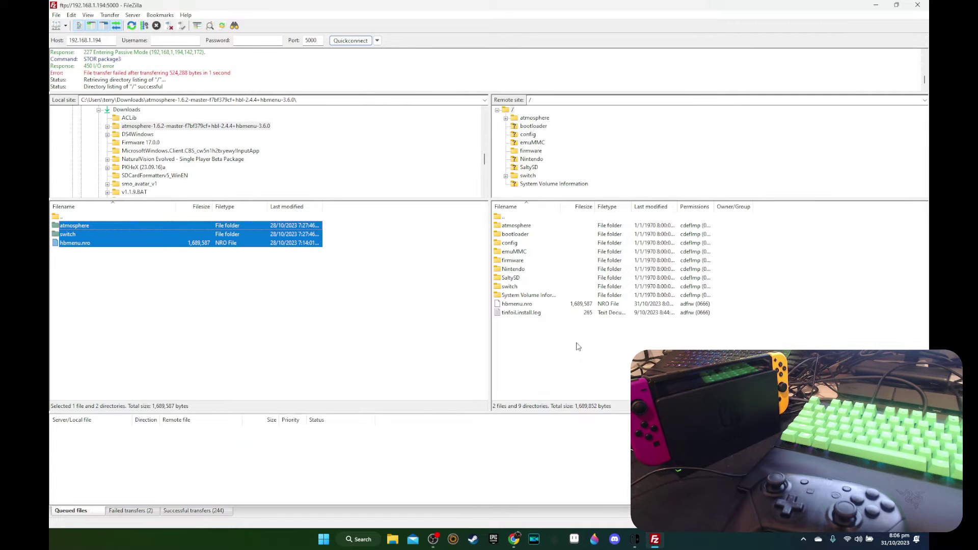
click(361, 350)
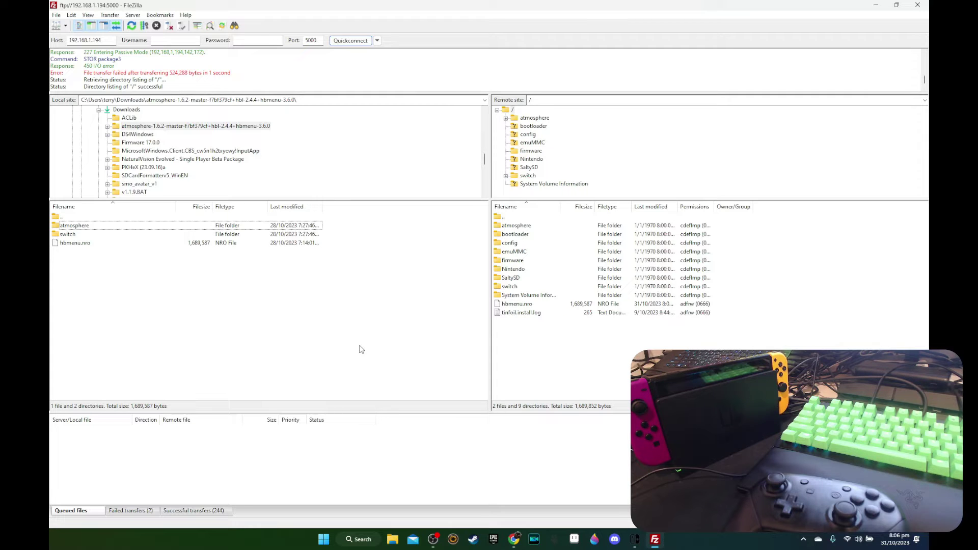
click(880, 5)
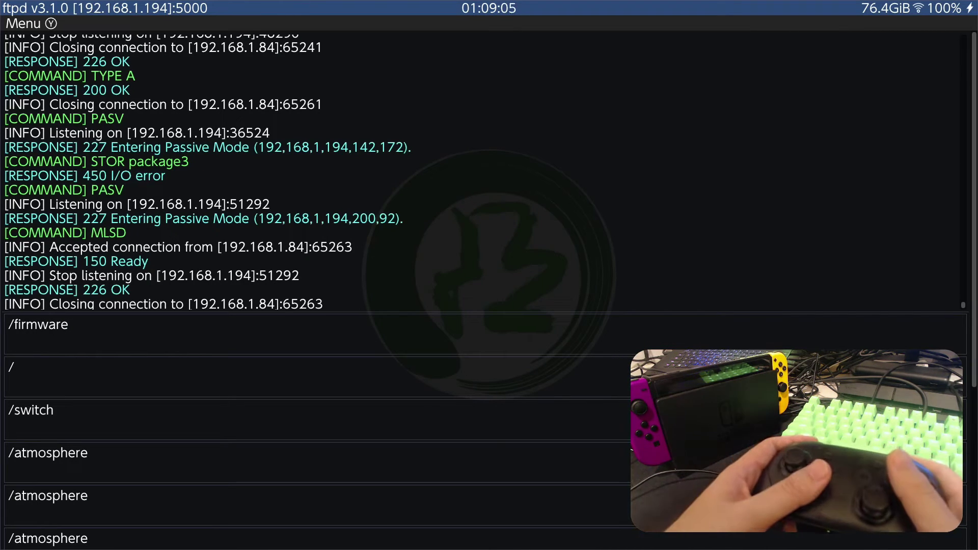
- Leave ftpd on the Switch and open the homebrew menu through the Album
key(Home)
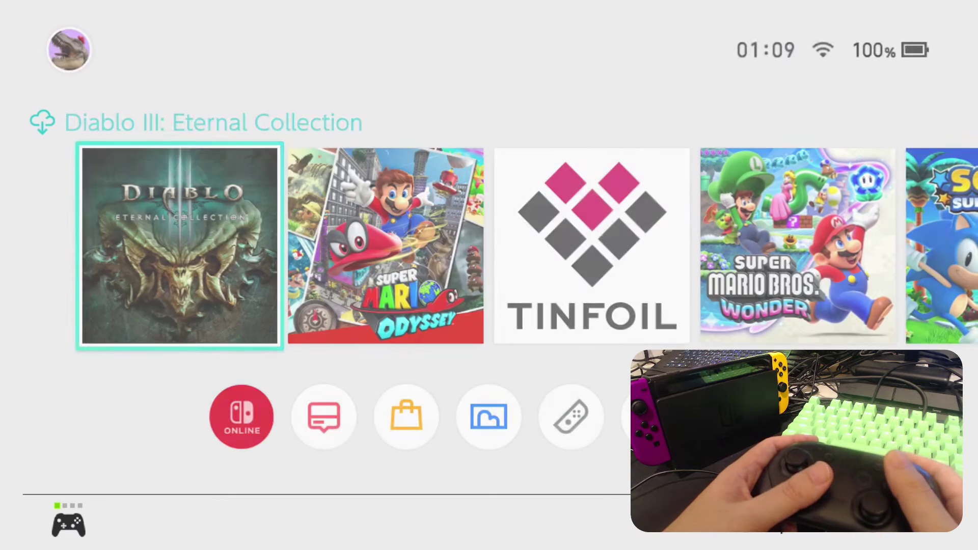
key(Down)
key(Right)
key(Right)
key(Right)
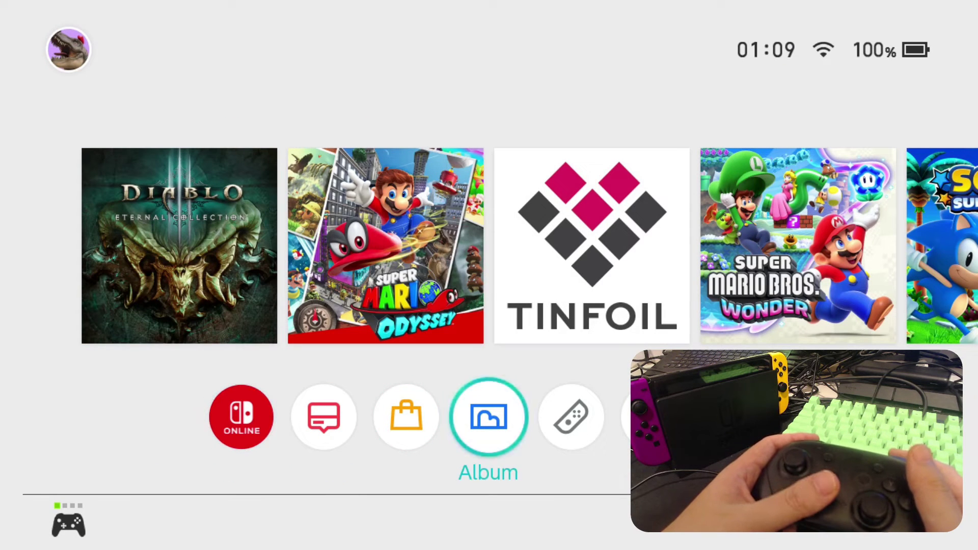
key(Return)
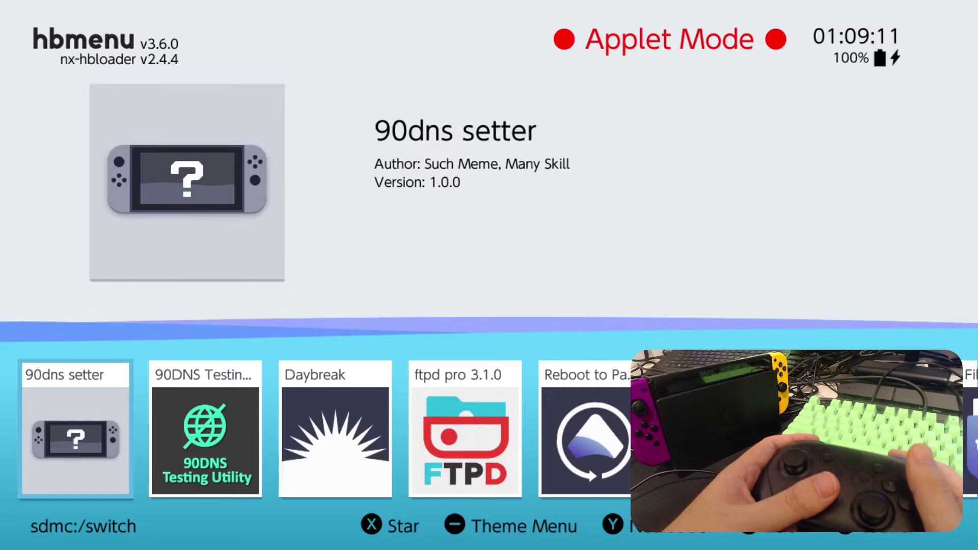
- Launch Daybreak and choose the firmware folder as the update directory to install from
key(Right)
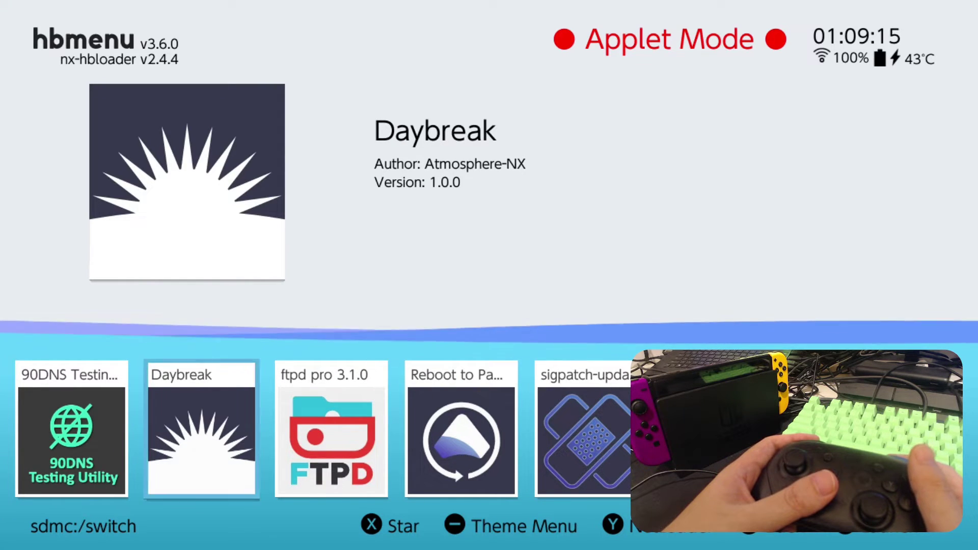
key(Return)
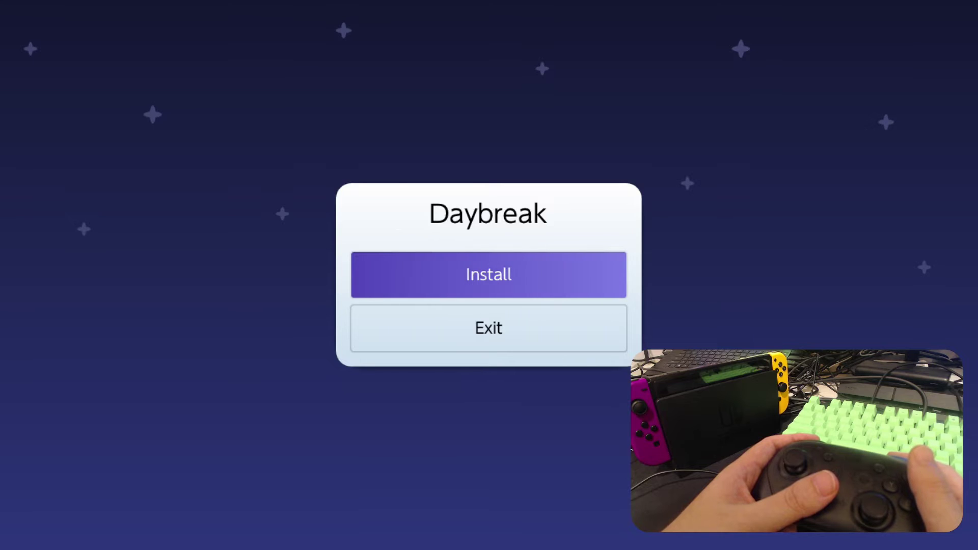
key(Return)
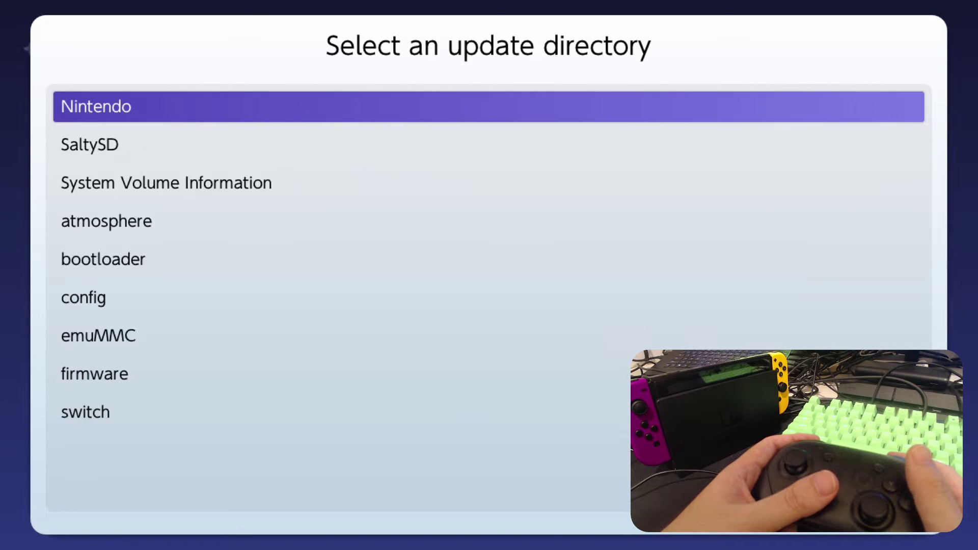
key(Down)
key(Down)
key(Down)
key(Down)
key(Down)
key(Down)
key(Down)
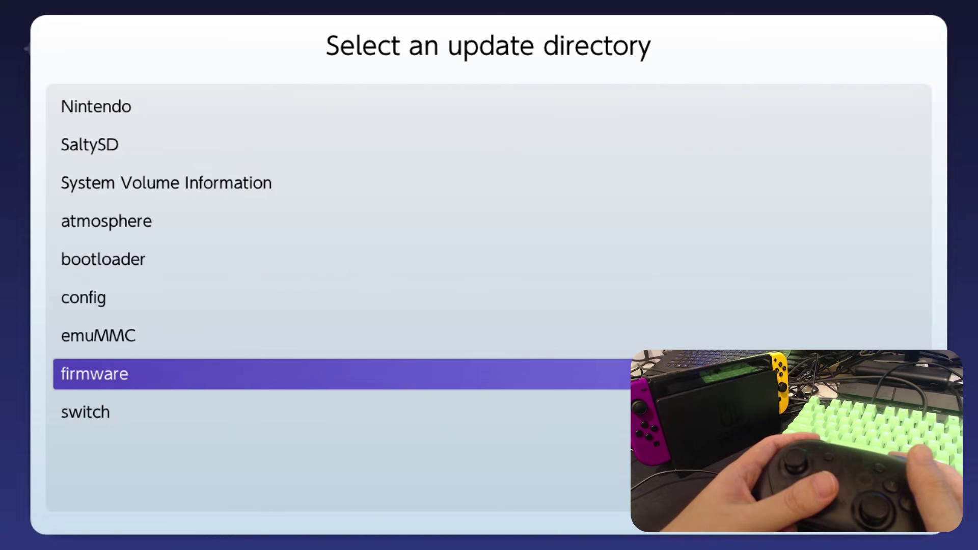
key(Return)
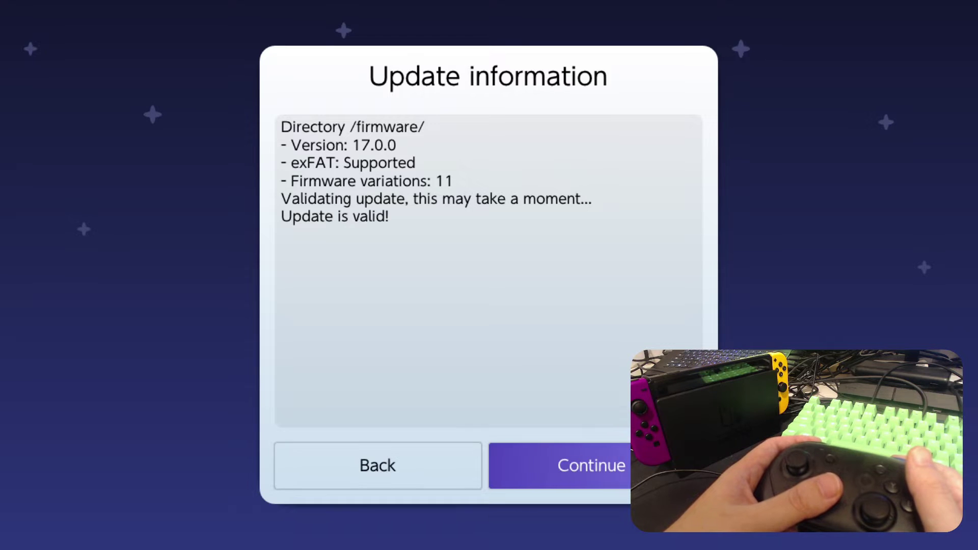
- Install the validated firmware update with the FAT32 + exFAT driver variant and confirm the installation
key(Return)
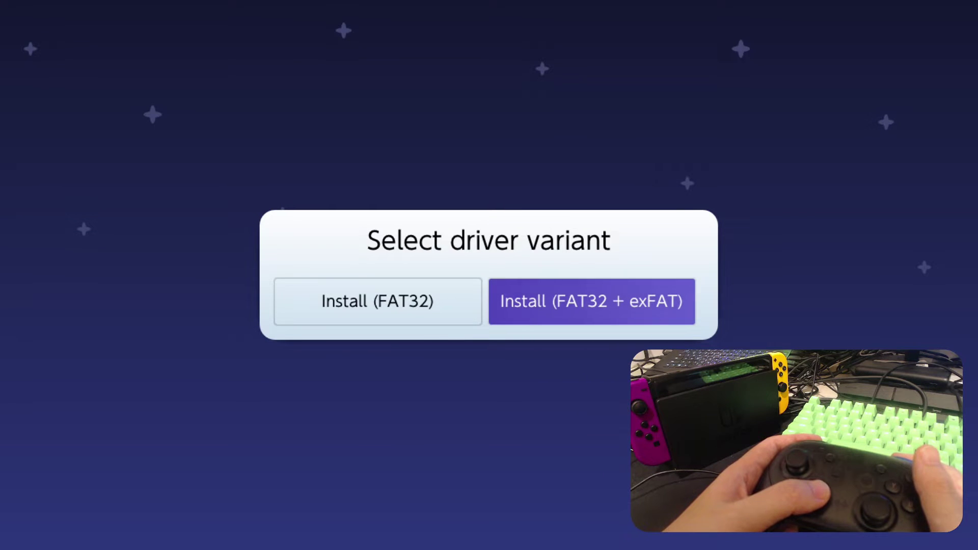
key(Return)
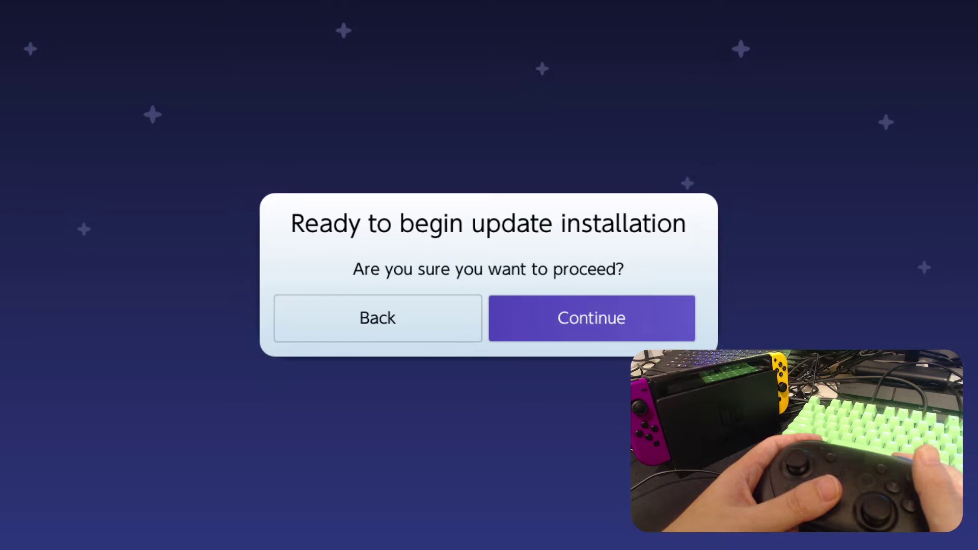
key(Return)
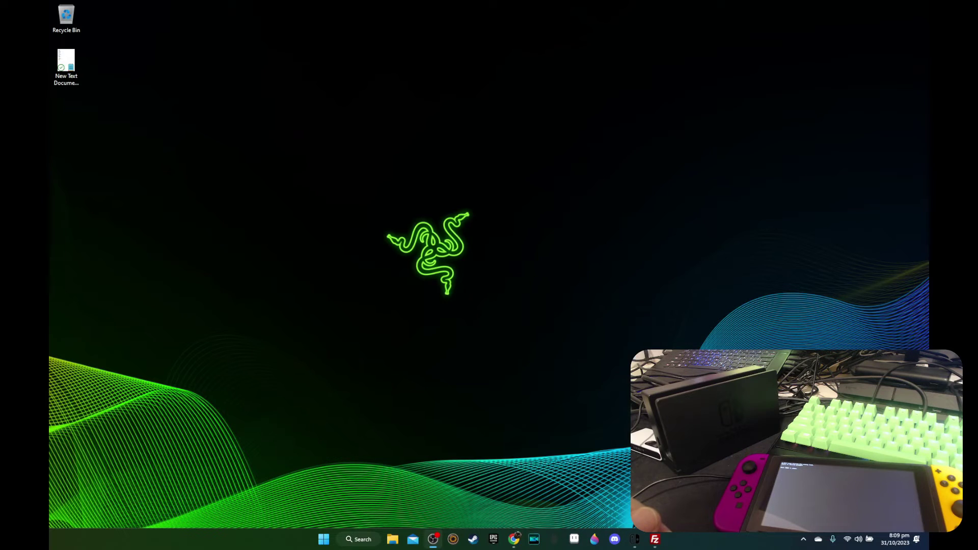
- Search for tegra on the PC and launch TegraRcmGUI
click(373, 538)
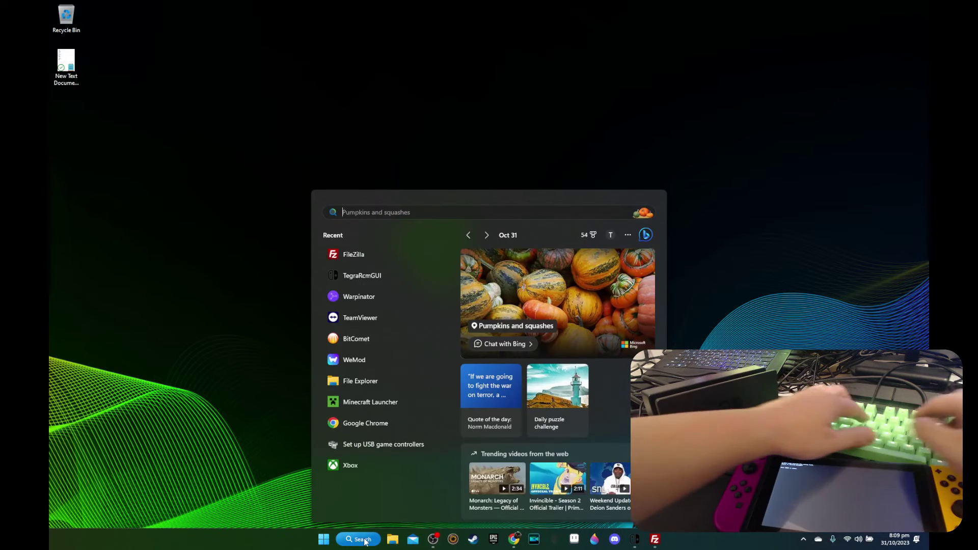
text(tegra)
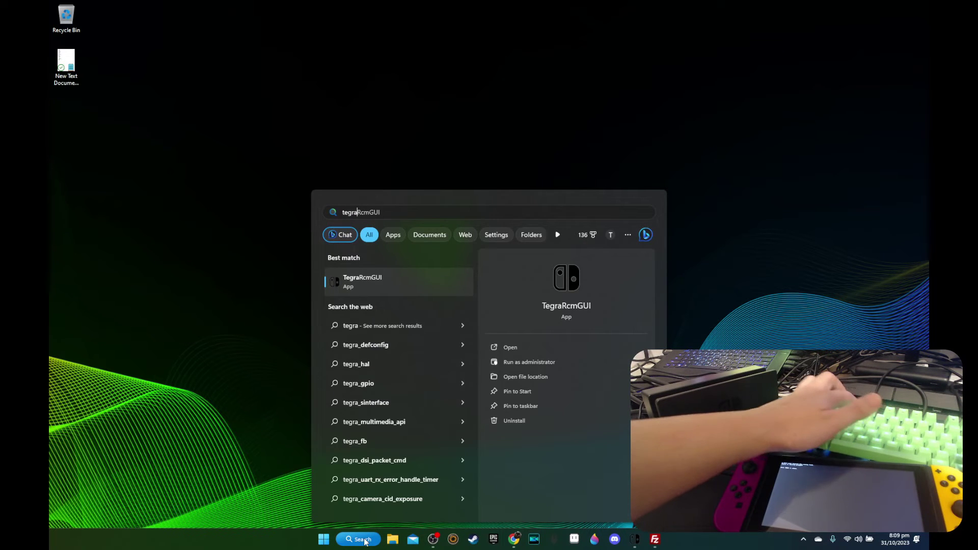
key(Return)
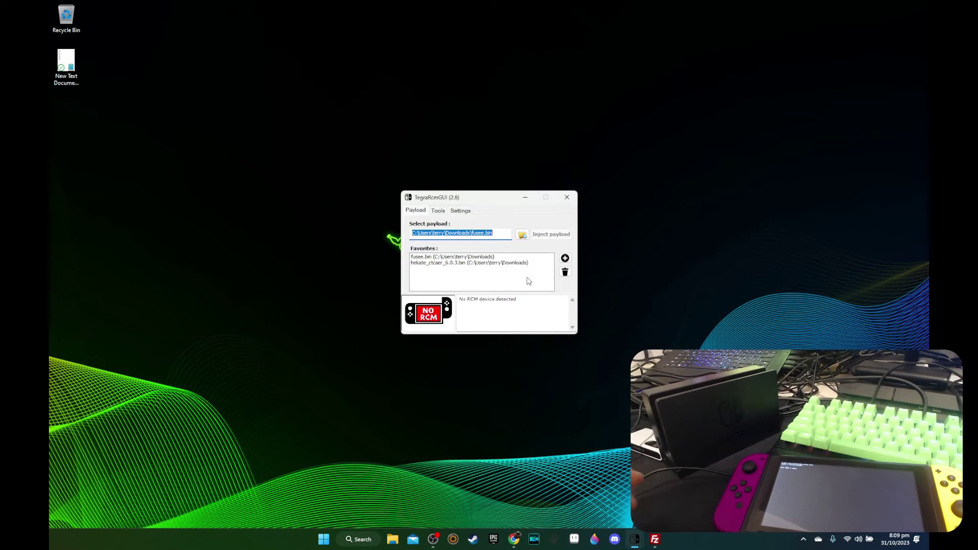
- Load fusee 17.0.0.bin from Downloads as the payload and inject it into the Switch
click(522, 237)
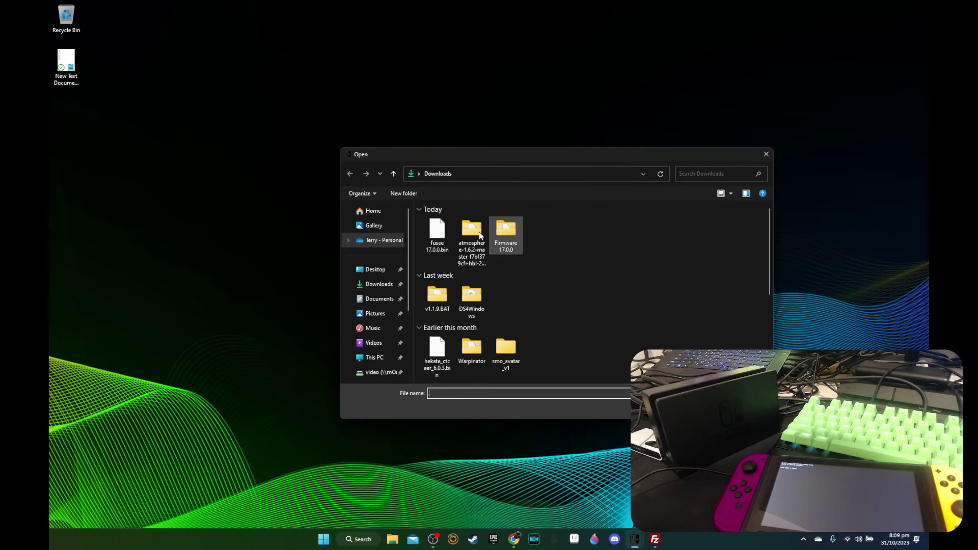
double_click(442, 232)
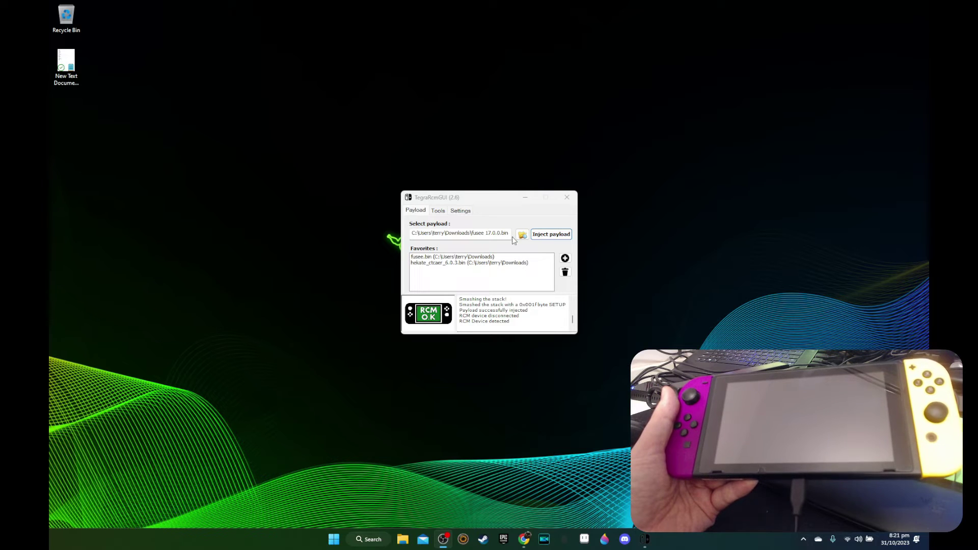
click(543, 237)
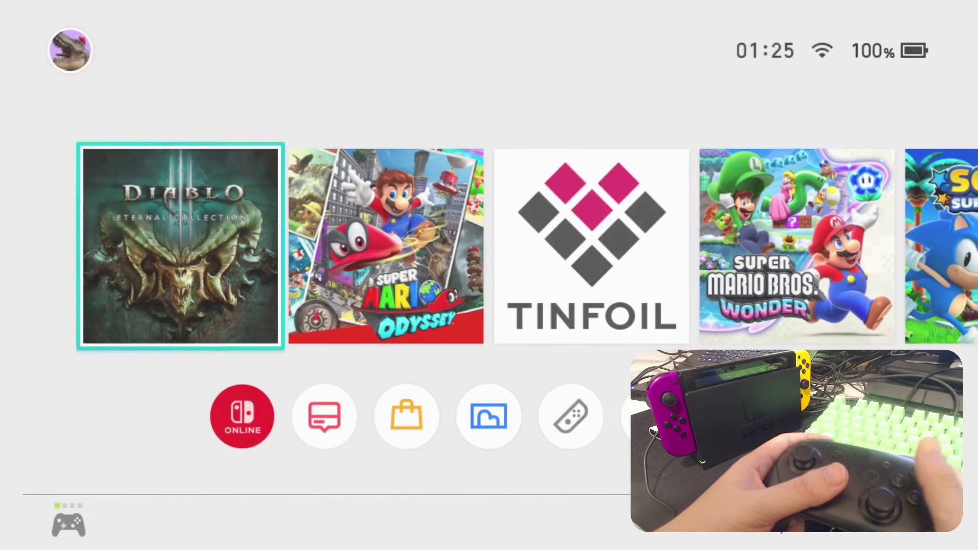
- Open System Settings from the Switch home menu
key(Down)
key(Right)
key(Right)
key(Right)
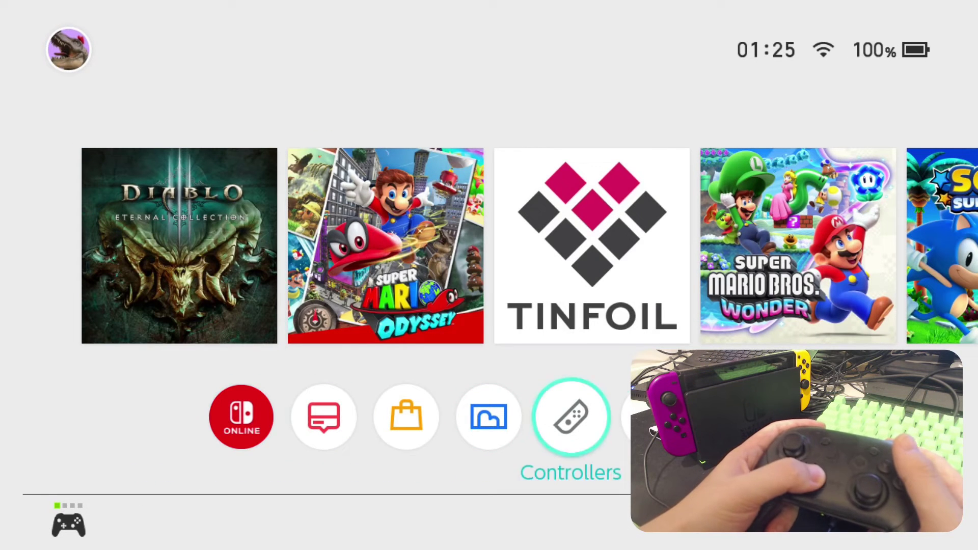
key(Right)
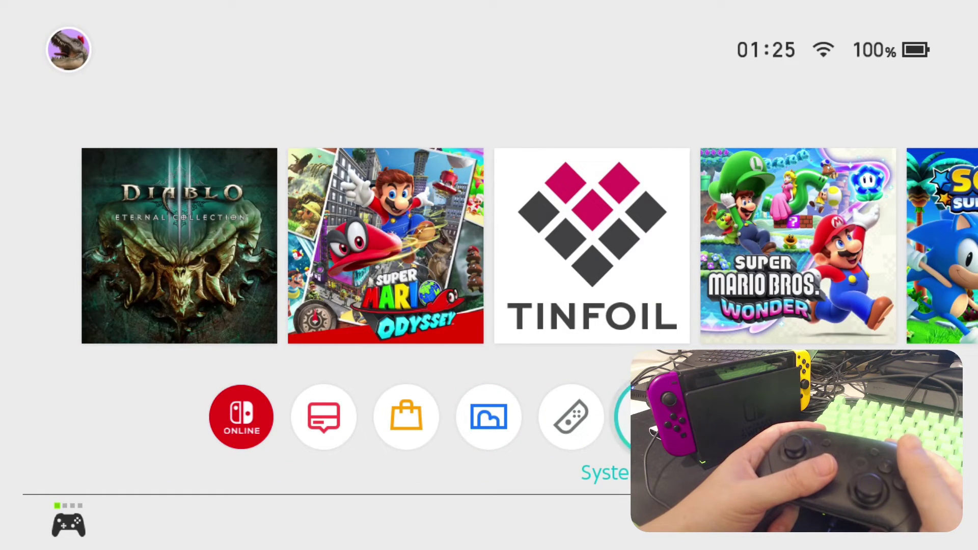
key(Return)
- Check the current system version in the System section of the settings, and return to the home menu
key(Down)
key(Down)
key(Down)
key(Down)
key(Down)
key(Down)
key(Down)
key(Down)
key(Down)
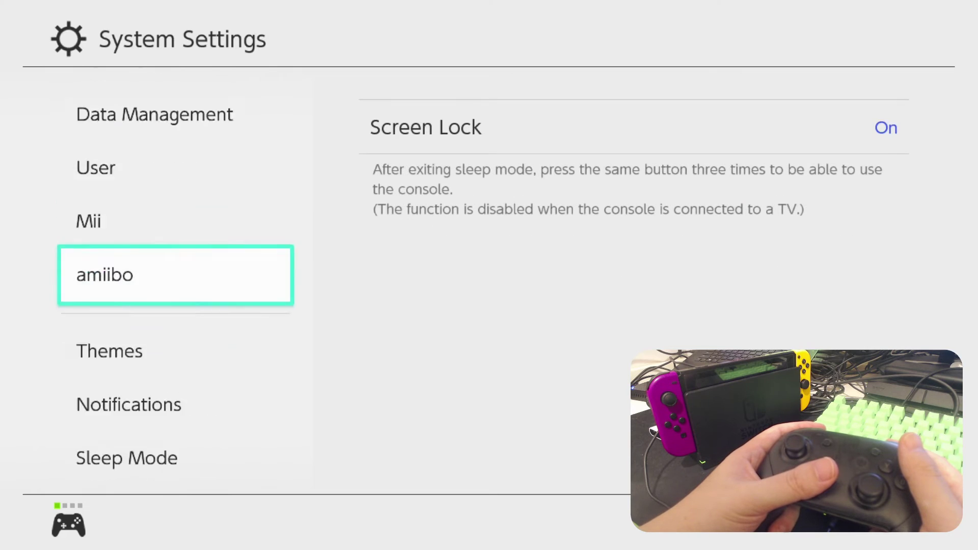
key(Down)
key(Down)
key(Down)
key(Down)
key(Down)
key(Down)
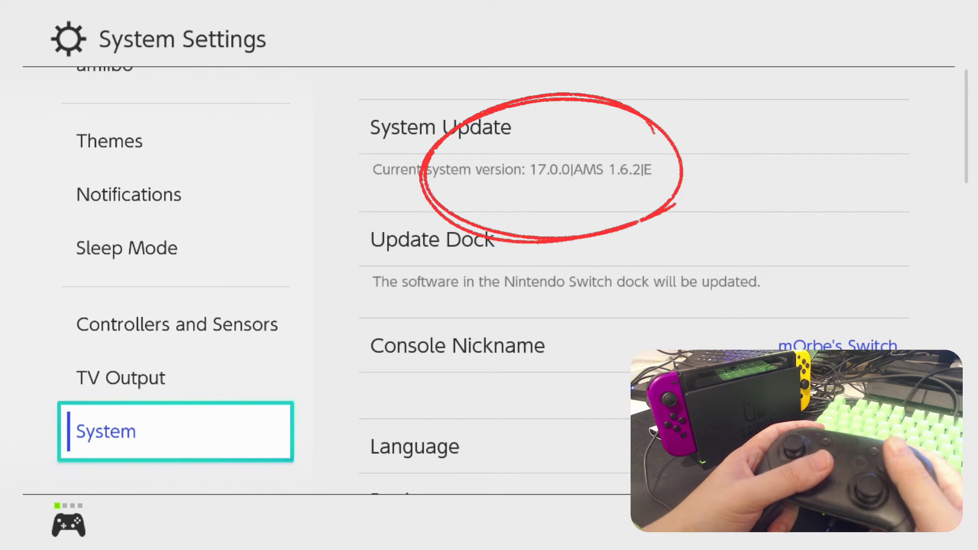
key(Escape)
- Start Super Mario Odyssey without downloading its available update
key(Left)
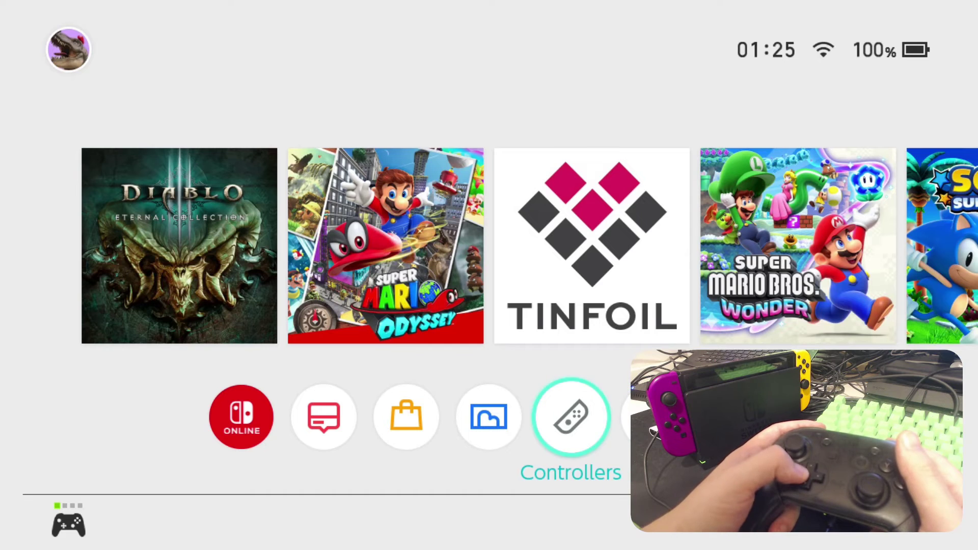
key(Up)
key(Left)
key(Return)
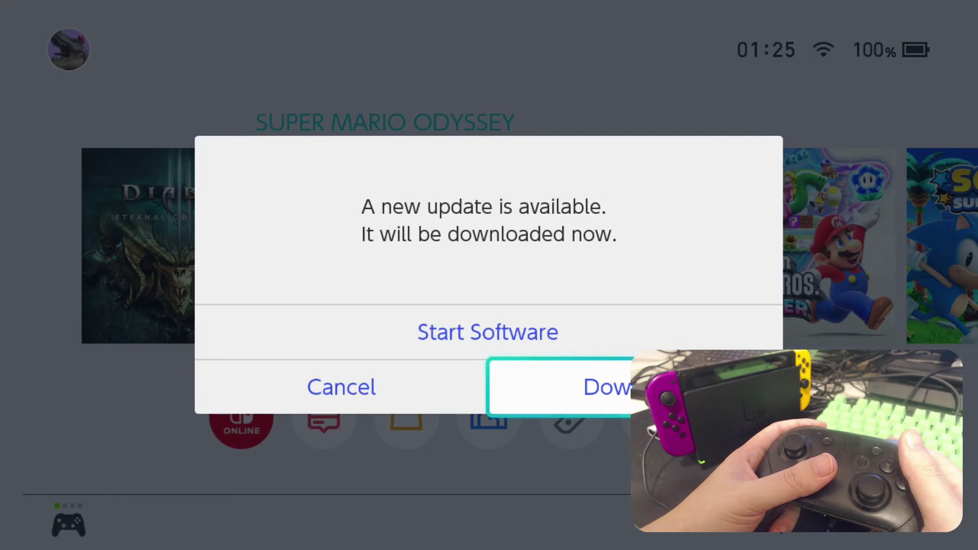
key(Up)
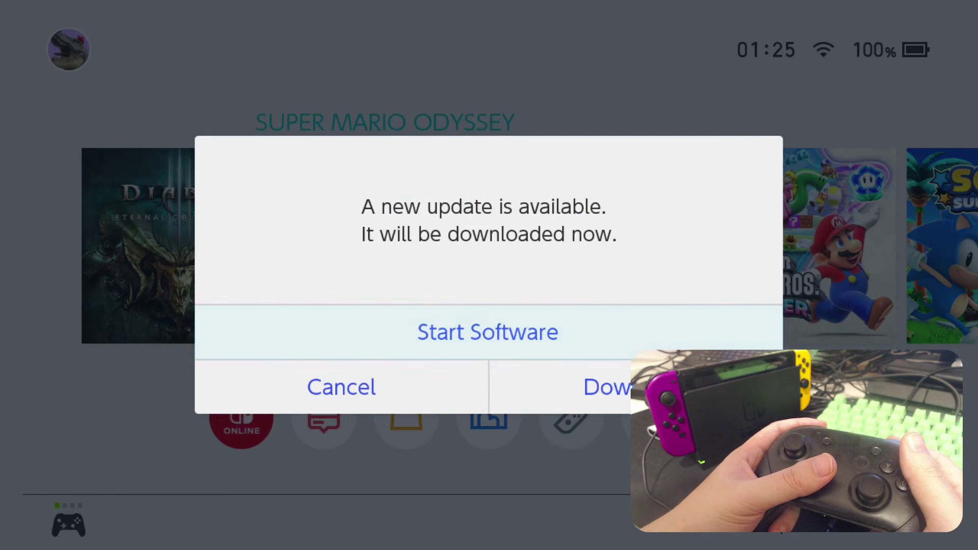
key(Escape)
key(Return)
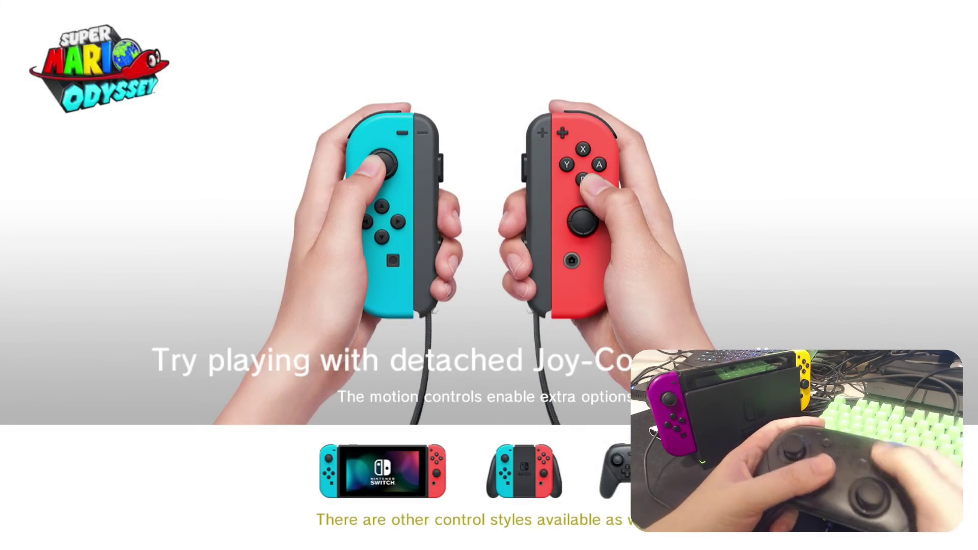
- Return to the home menu and launch Super Mario Bros. Wonder
key(Home)
key(Right)
key(Right)
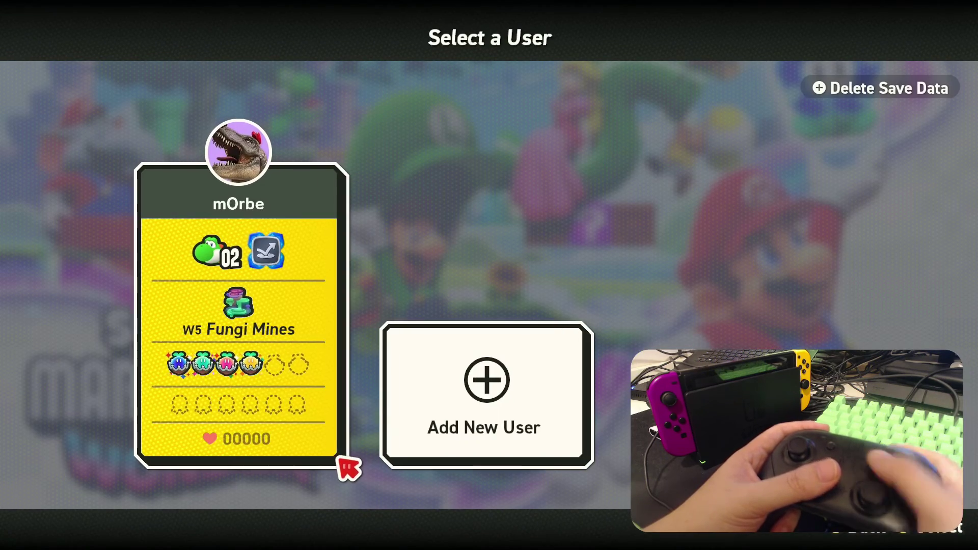
- Leave Super Mario Bros. Wonder and launch Tinfoil from the home menu
key(Home)
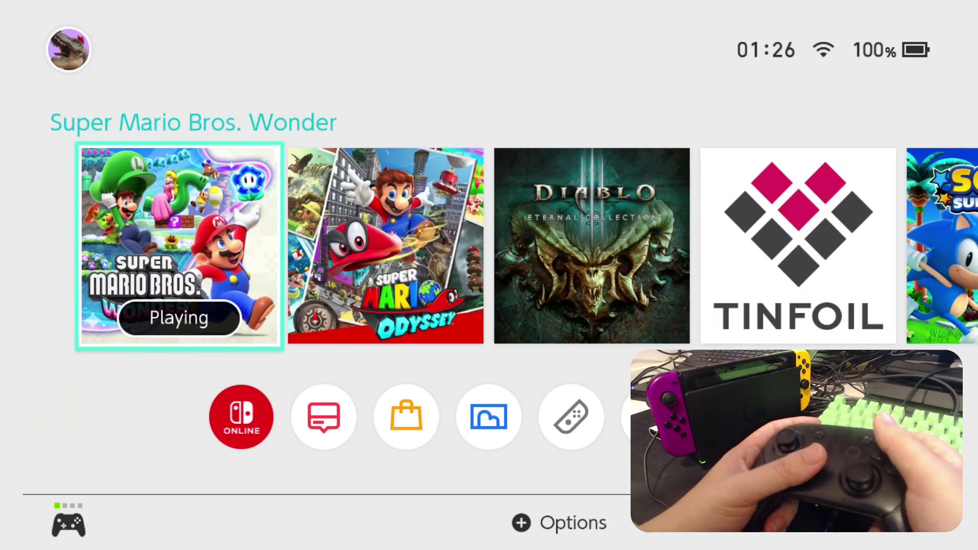
key(Right)
key(Right)
key(Right)
key(Right)
key(Right)
key(Left)
key(Left)
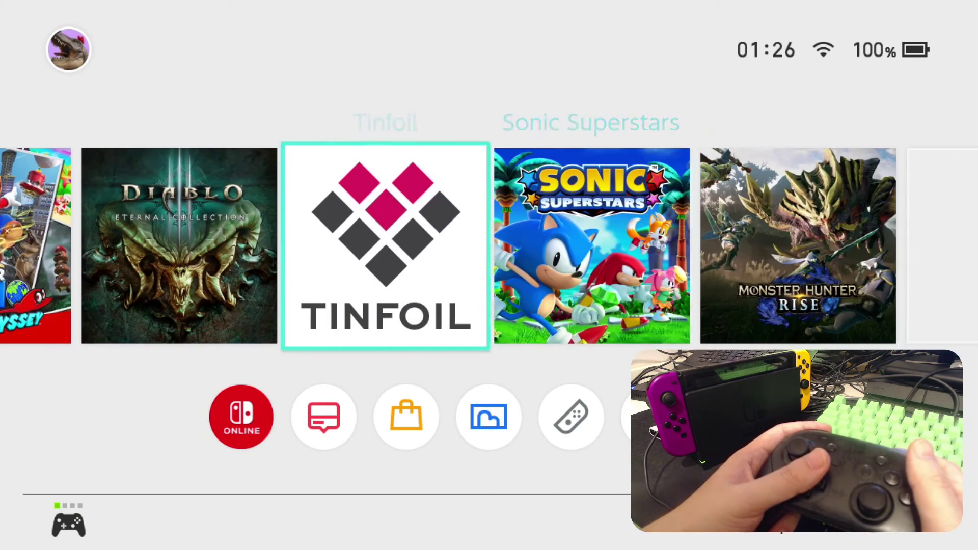
key(Return)
key(Return)
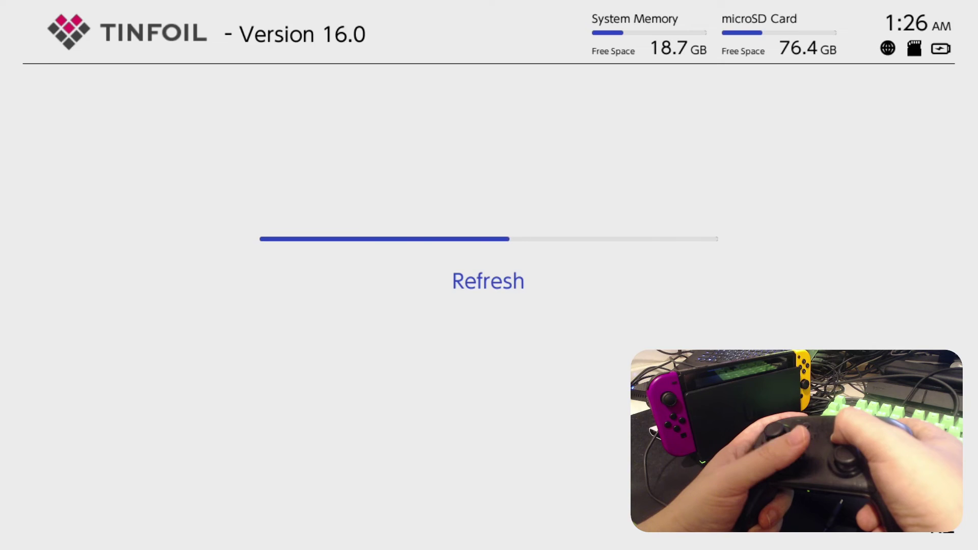
- Leave Tinfoil for the home menu and open the homebrew menu through the Album
key(Escape)
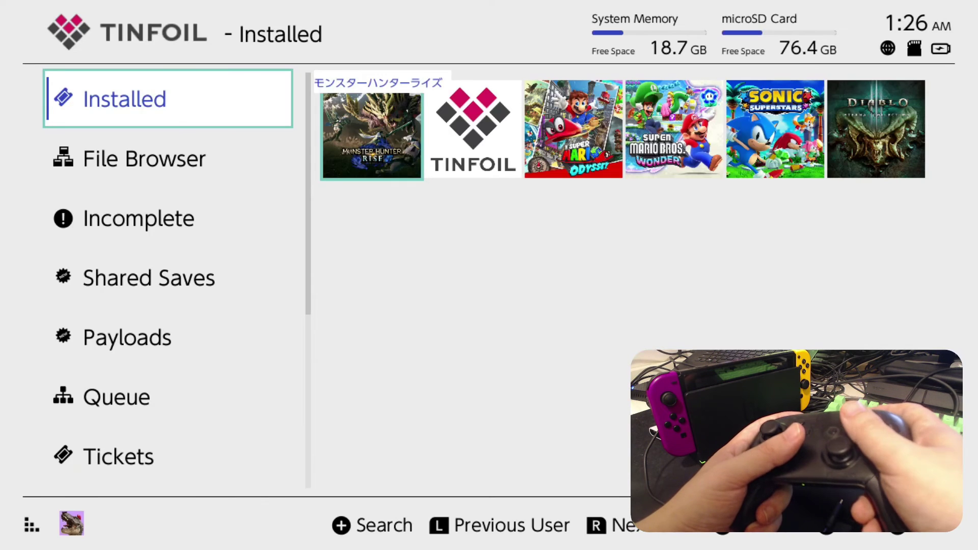
key(Home)
key(Down)
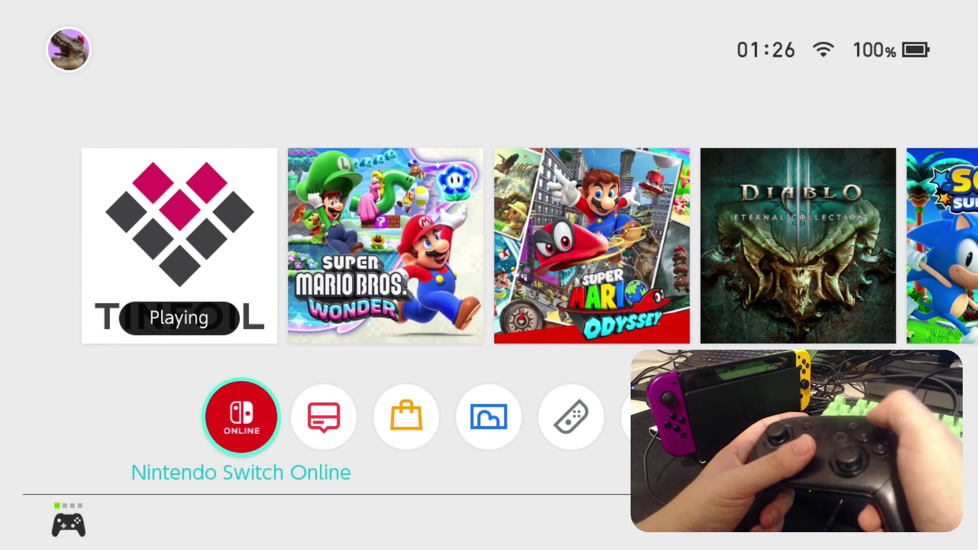
key(Right)
key(Right)
key(Right)
key(Return)
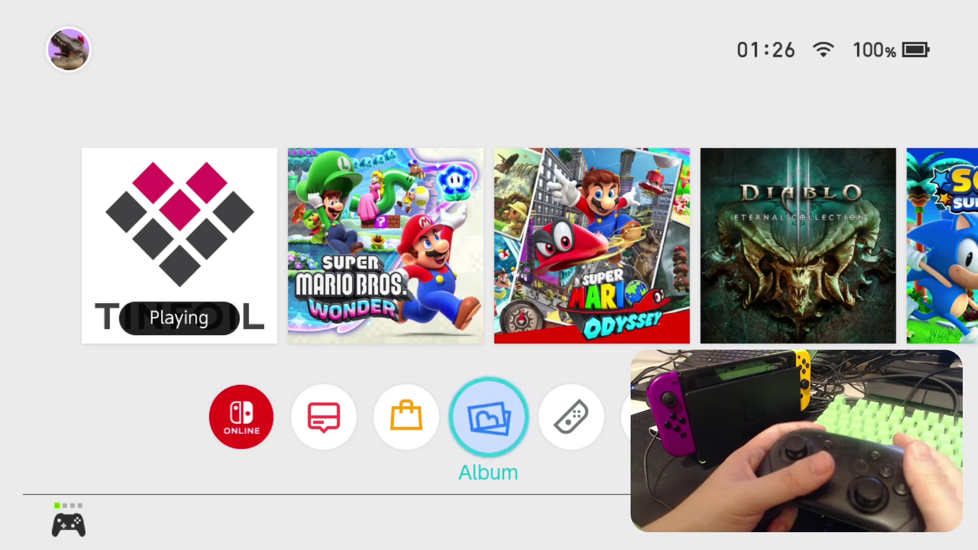
- Launch sigpatch-updater, highlight its Update sigpatches option, and exit without running an update
key(Right)
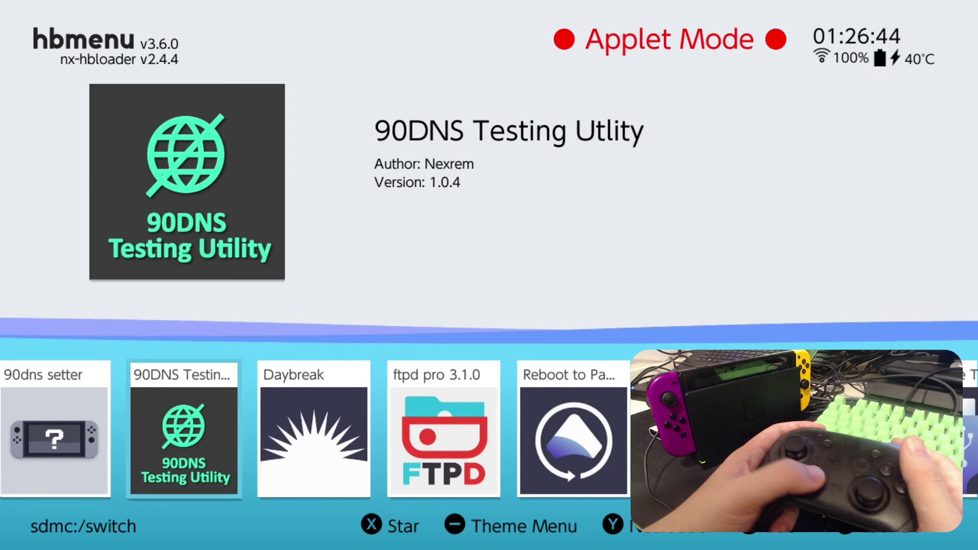
key(Right)
key(Right)
key(Right)
key(Right)
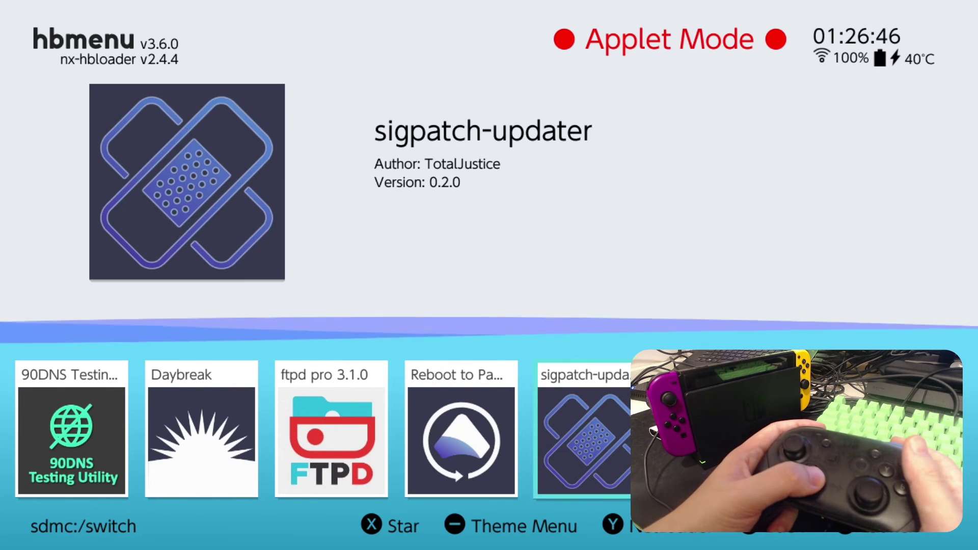
key(Return)
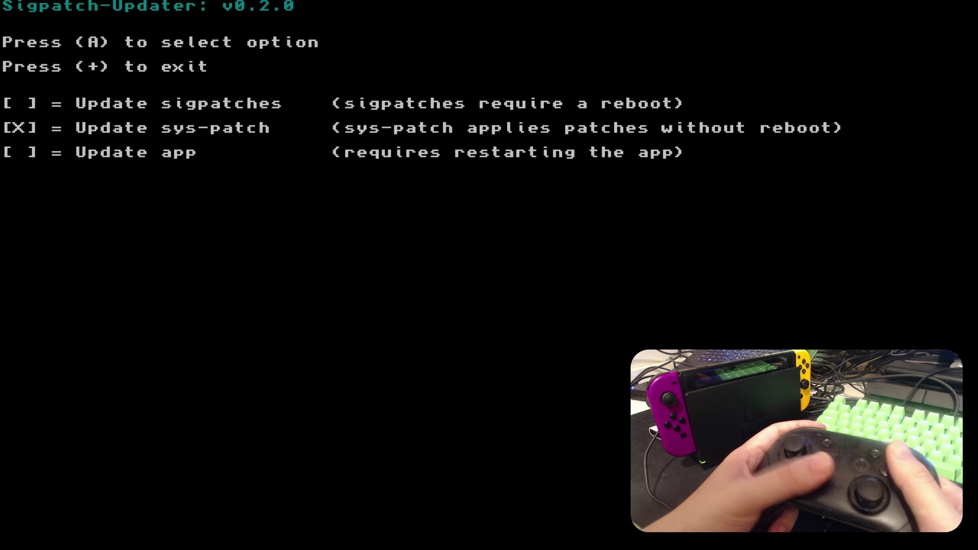
key(Up)
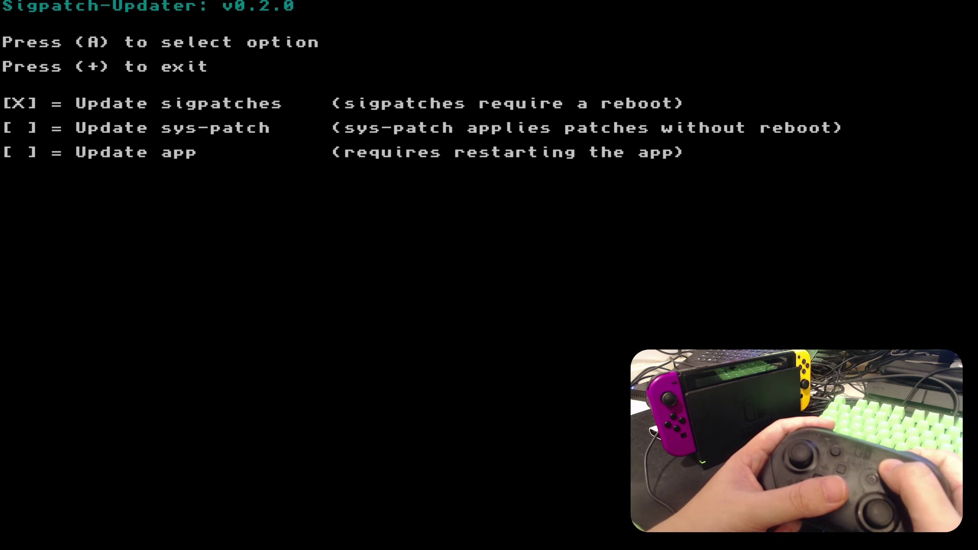
key(plus)
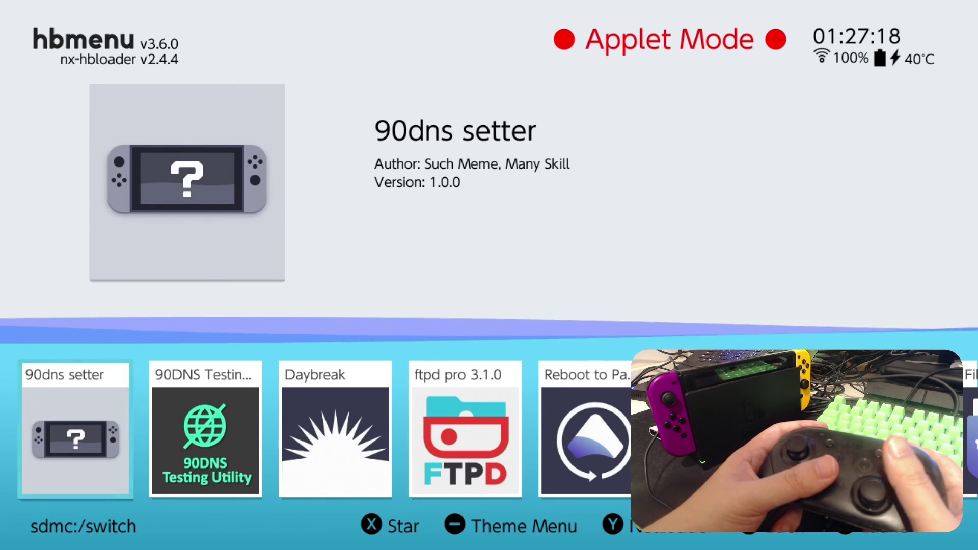
- Go up to the SD card root in the homebrew menu and look through its folders
key(b)
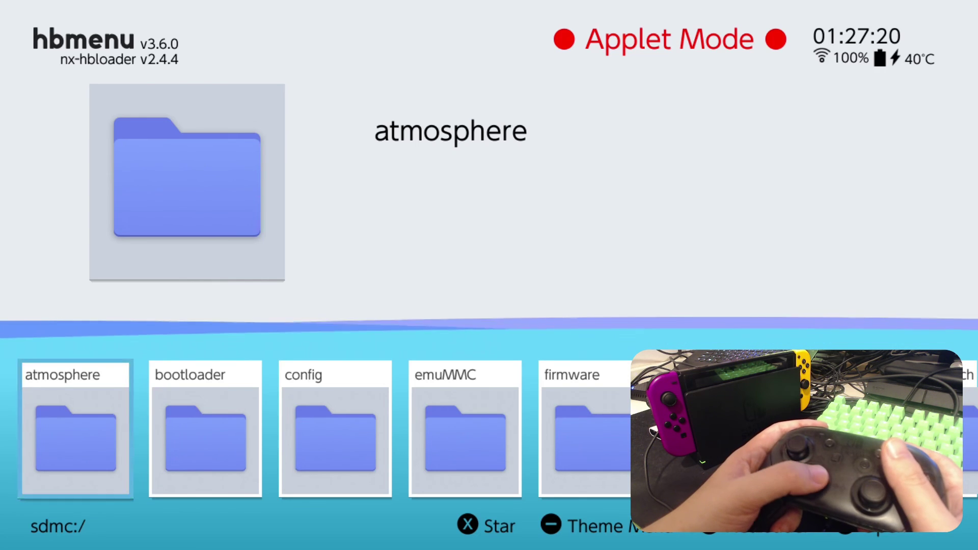
key(Right)
key(Right)
key(Right)
key(Right)
key(Right)
key(Right)
key(Right)
key(Left)
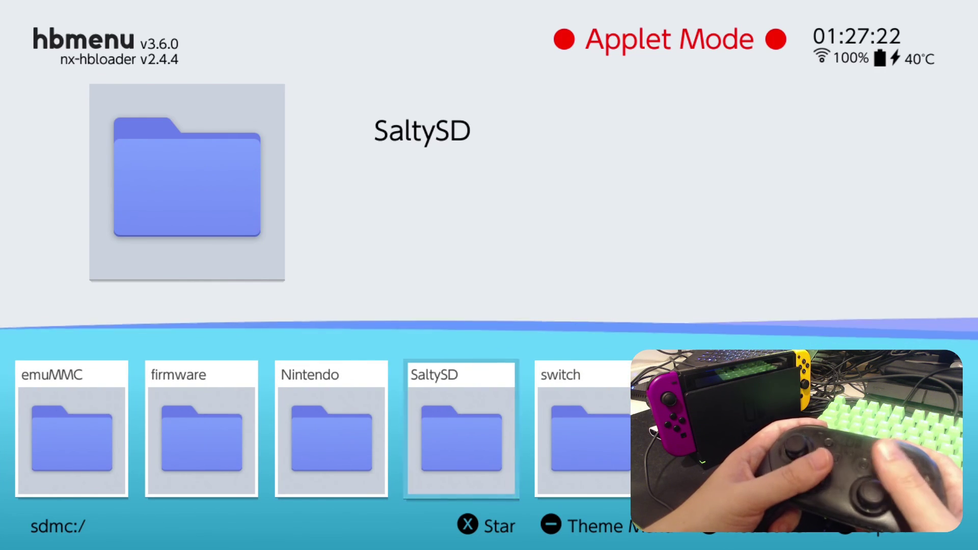
- Exit to the home menu and reopen the homebrew menu through the Album
key(plus)
key(Right)
key(Right)
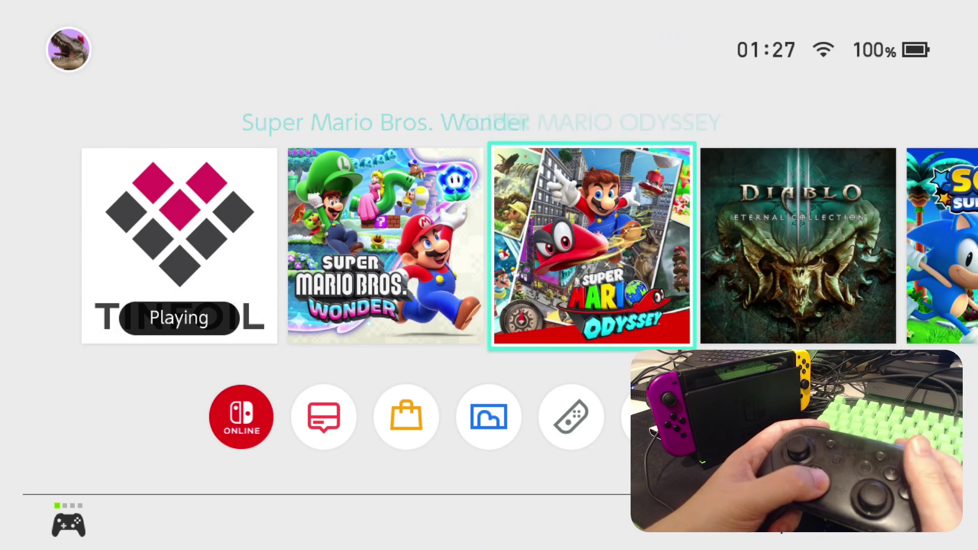
key(Right)
key(Down)
key(Left)
key(Left)
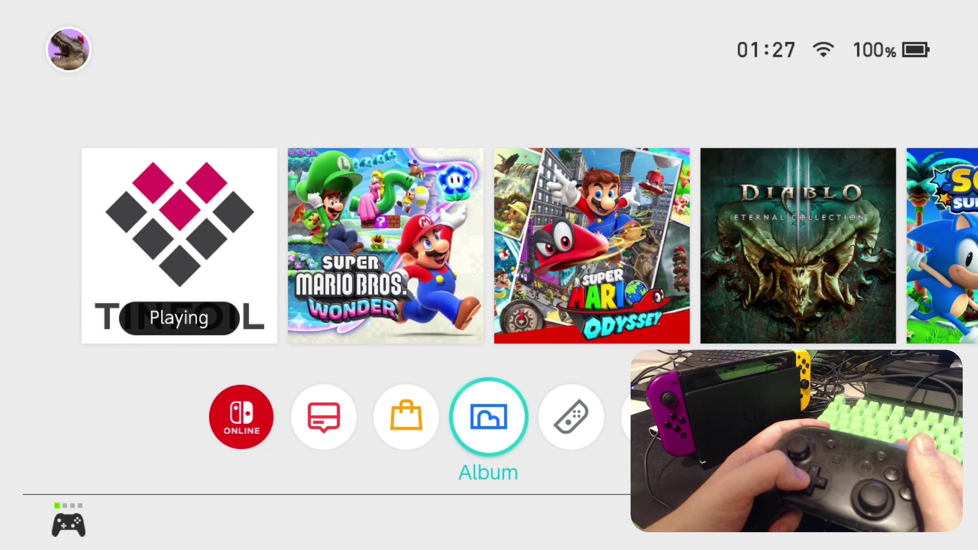
key(Left)
key(Right)
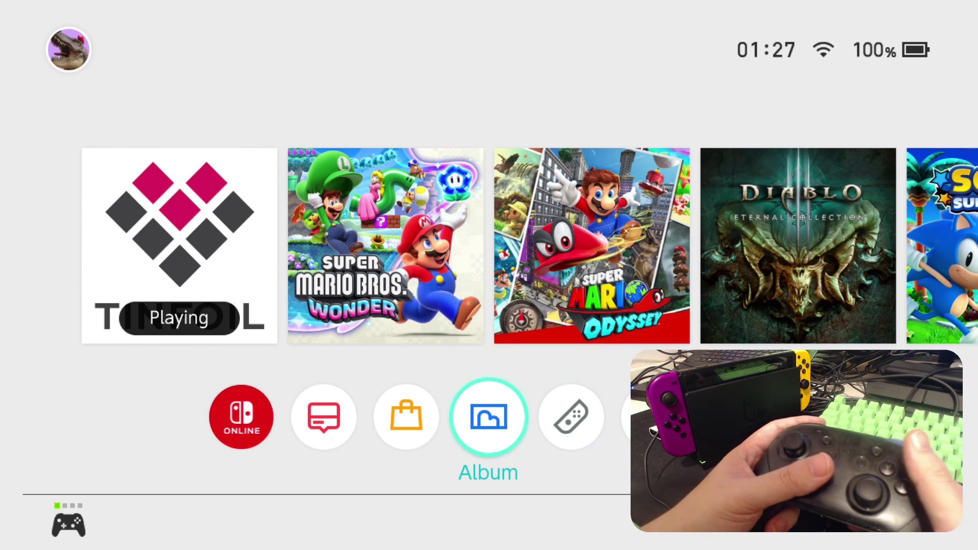
key(a)
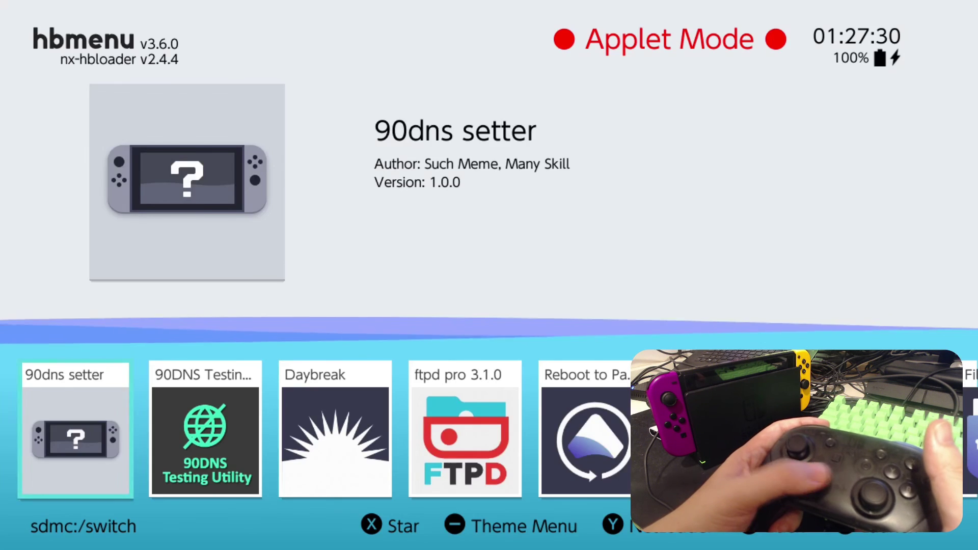
- Look through the homebrew apps from 90dns setter to sigpatch-updater, and exit to the home menu
key(Right)
key(Right)
key(Right)
key(Right)
key(Right)
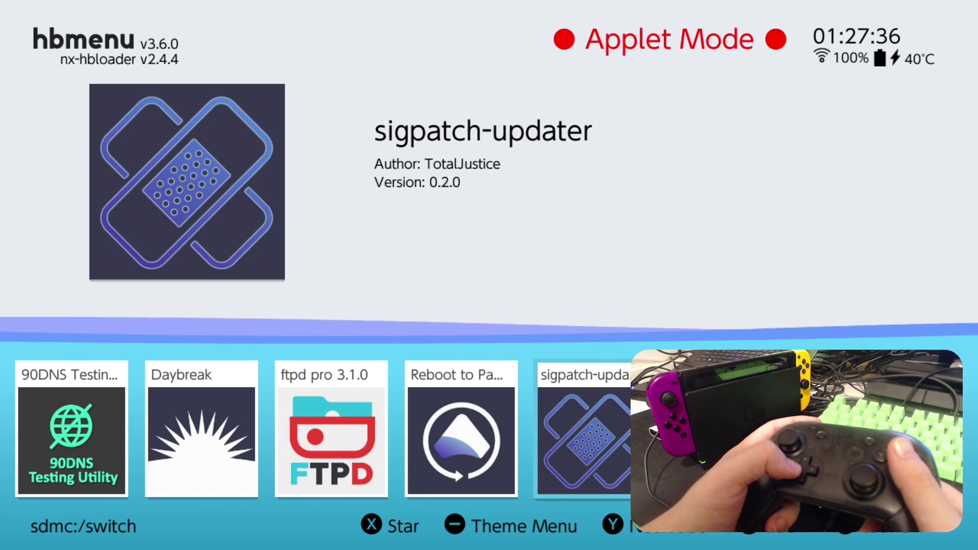
key(Left)
key(Left)
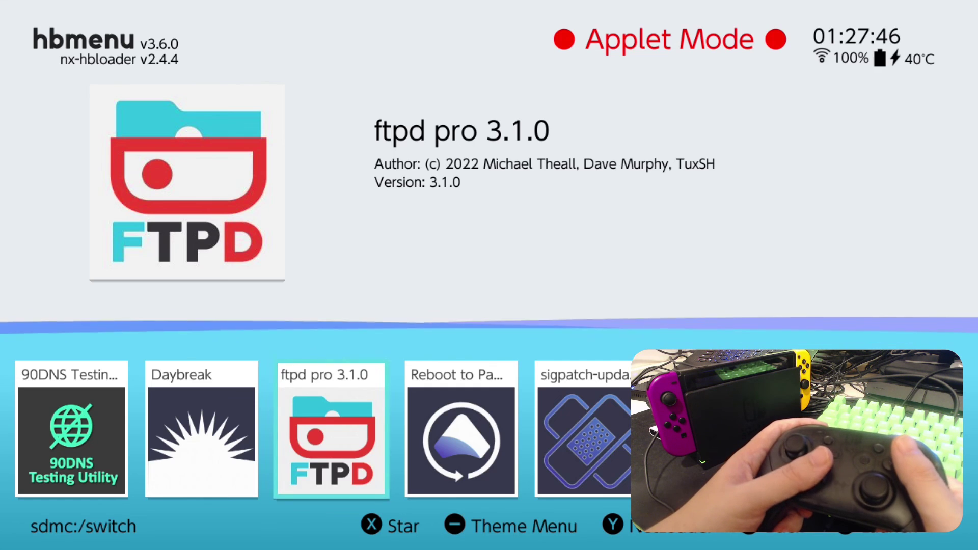
key(Left)
key(Left)
key(Left)
key(Right)
key(Right)
key(Right)
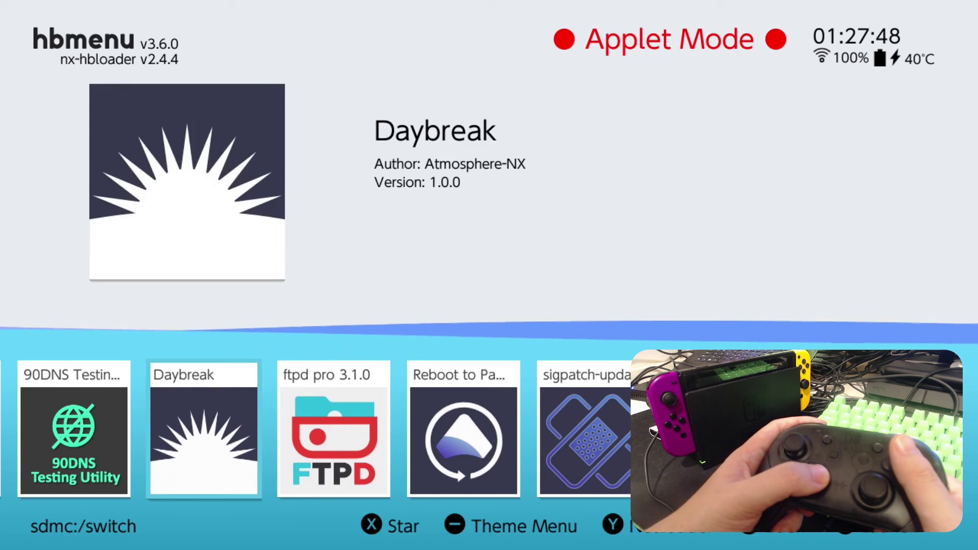
key(Escape)
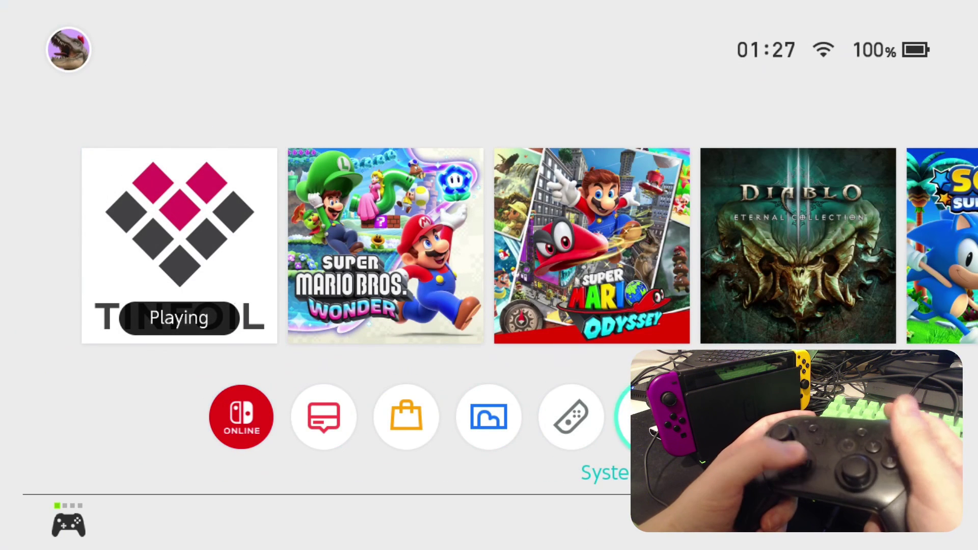
- Open System Settings and check the current system version under System Update in the System section
key(Return)
key(Up)
key(Down)
key(Down)
key(Down)
key(Down)
key(Down)
key(Down)
key(Down)
key(Down)
key(Down)
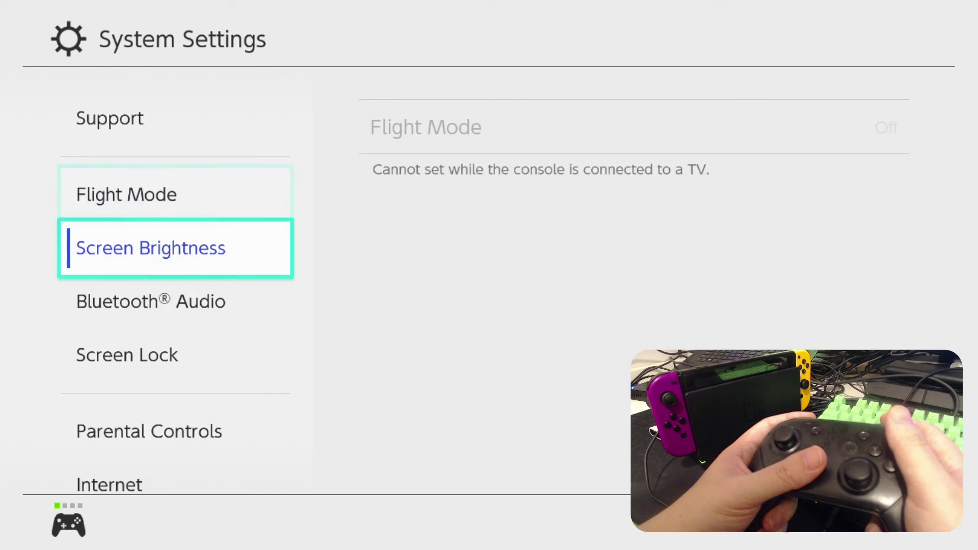
key(Down)
key(Down)
key(Down)
key(Down)
key(Down)
key(Down)
key(Down)
key(Right)
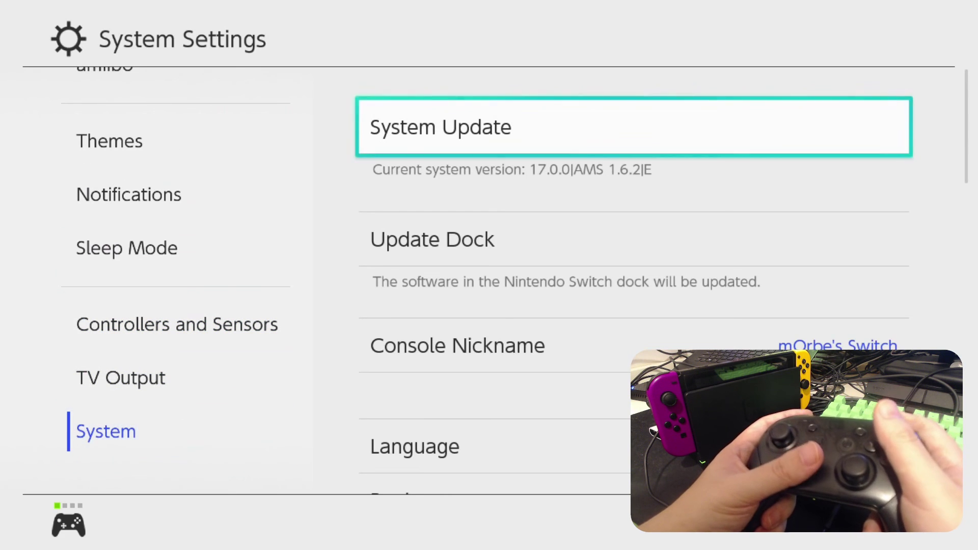
key(Down)
key(Up)
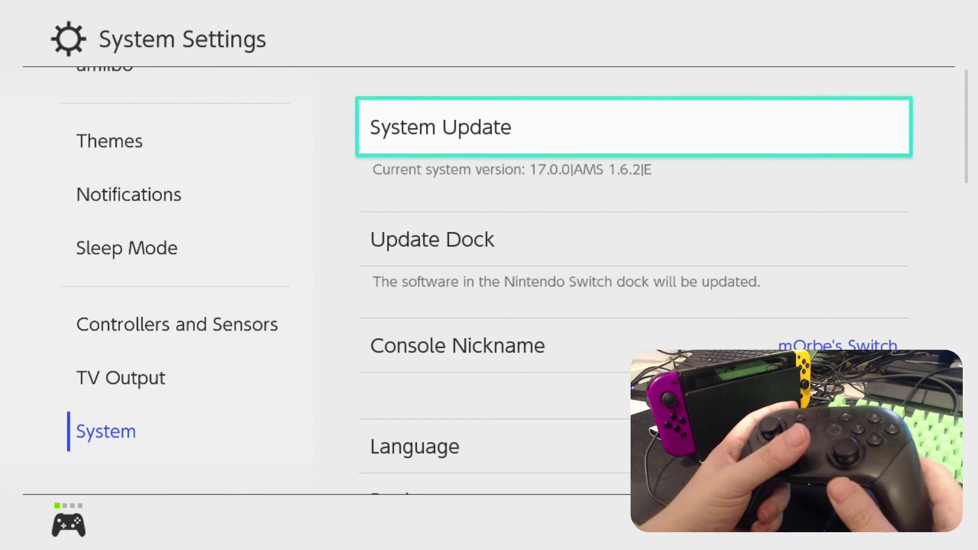